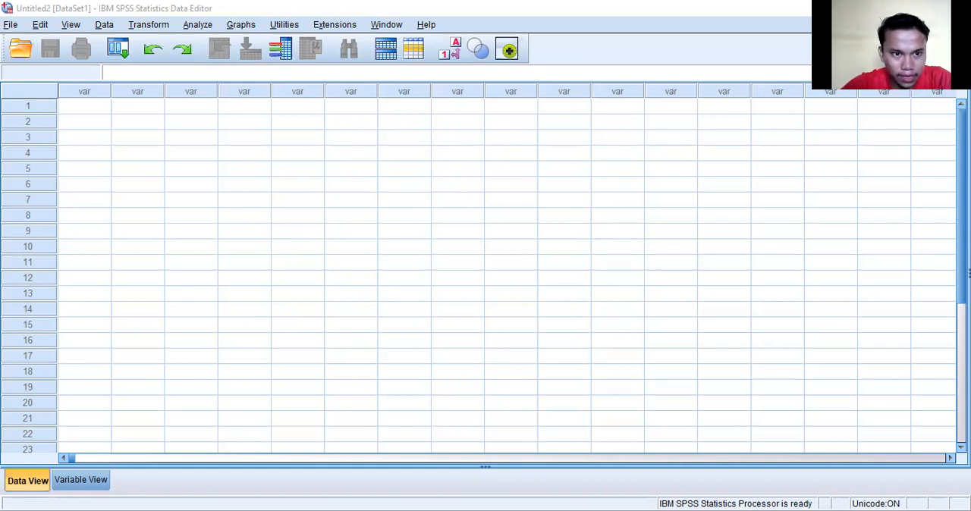
# Switch to the Excel test-score workbook and examine the class codes and the ID Siswa, Kelas and Skor test columns.
pyautogui.hotkey('alt', 'Tab')
pyautogui.scroll(5, 137, 268)
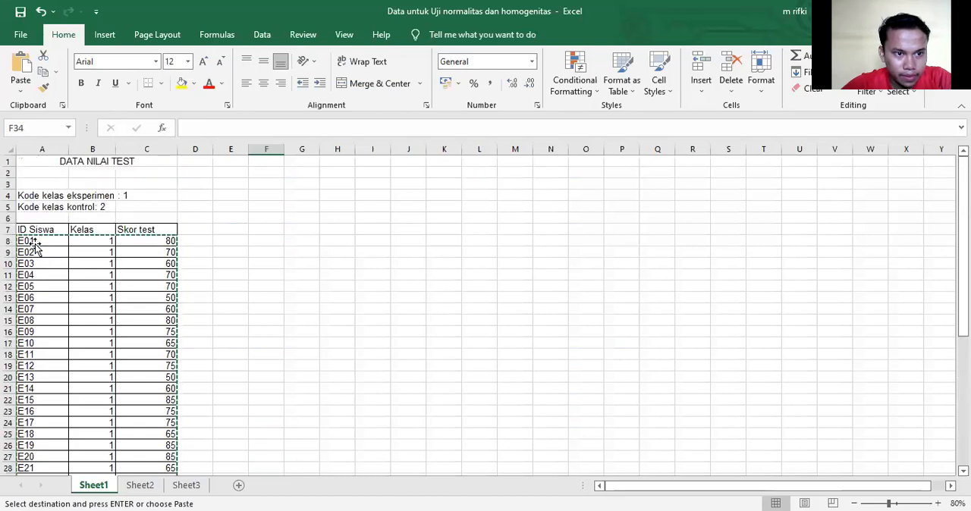
pyautogui.click(34, 242)
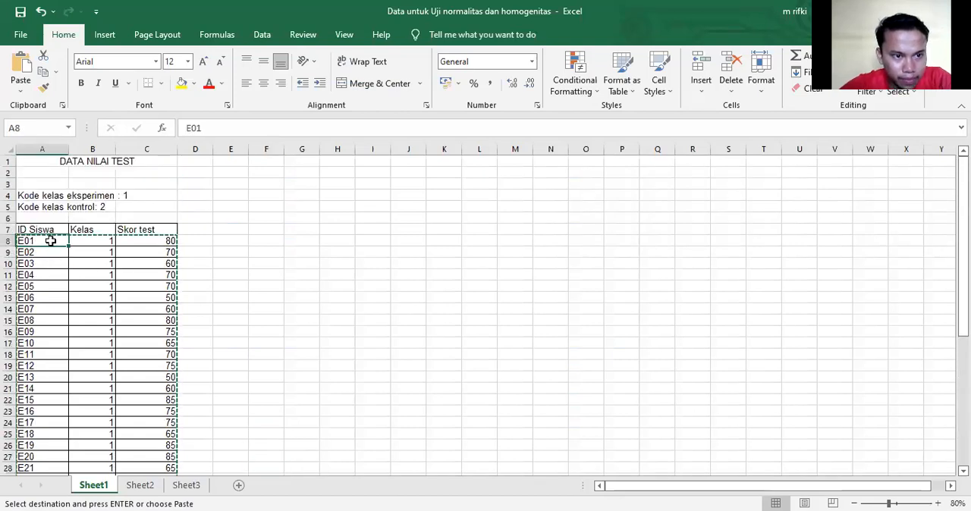
pyautogui.click(46, 227)
pyautogui.click(49, 253)
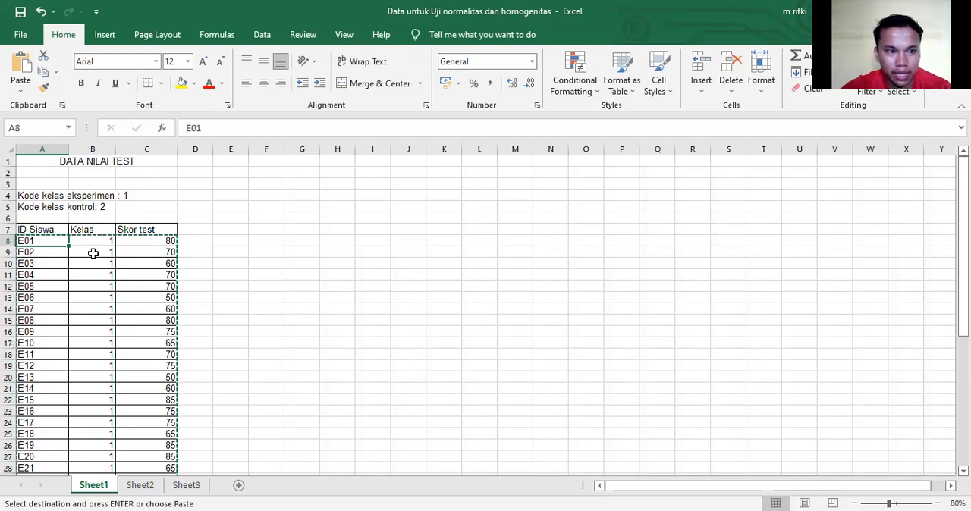
pyautogui.scroll(-5, 92, 253)
pyautogui.click(48, 298)
pyautogui.click(44, 310)
pyautogui.scroll(-3, 84, 319)
pyautogui.click(50, 424)
pyautogui.scroll(8, 158, 377)
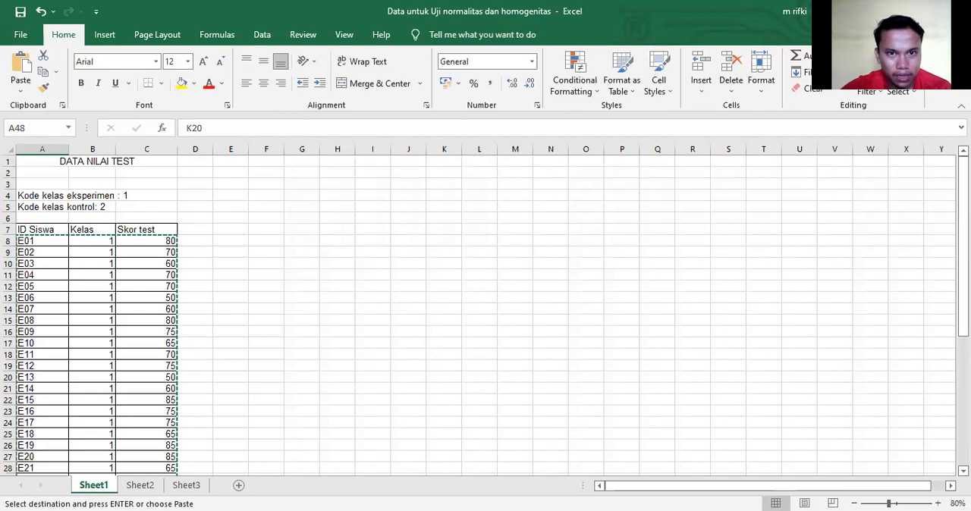
# Return to the SPSS Data Editor and define the first variable with the name ID_KELAS.
pyautogui.hotkey('alt', 'Tab')
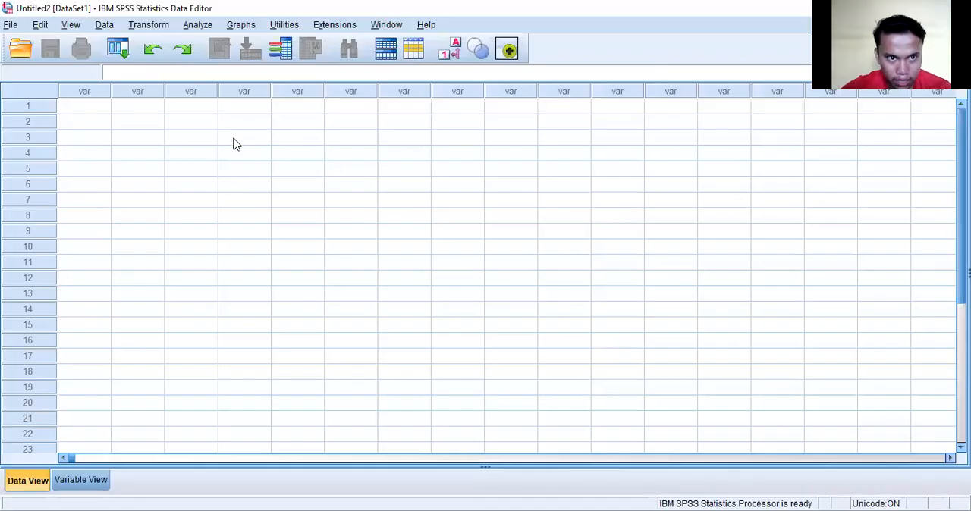
pyautogui.click(99, 493)
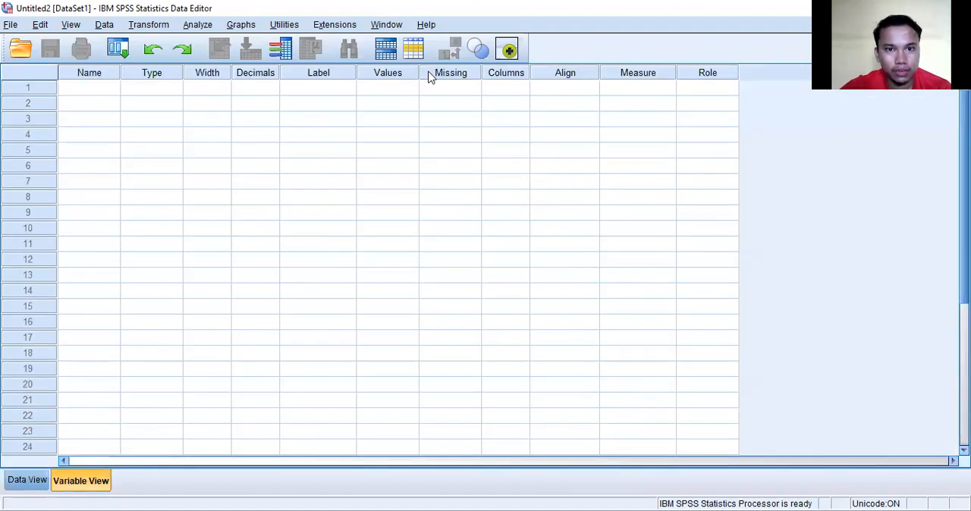
pyautogui.click(96, 89)
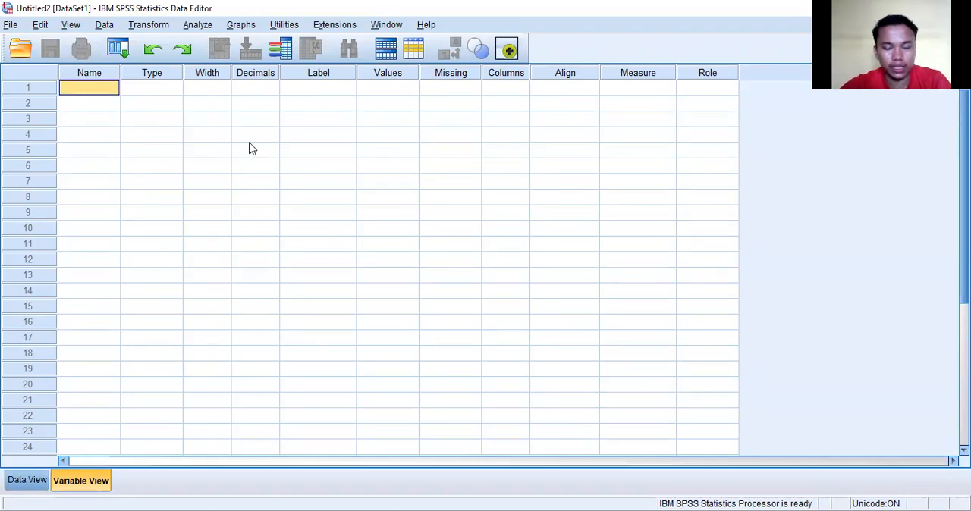
pyautogui.write('i')
pyautogui.press('BackSpace')
pyautogui.press('BackSpace')
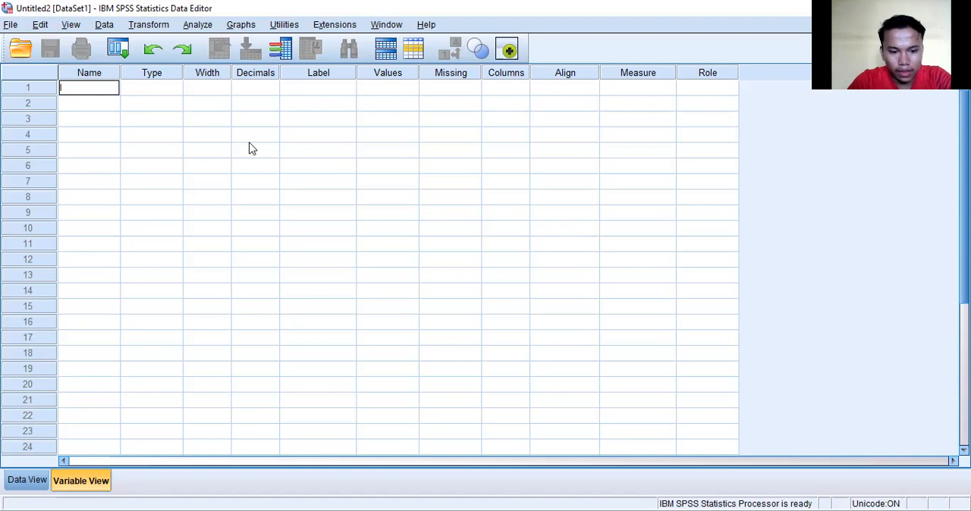
pyautogui.write('ID_KELAS')
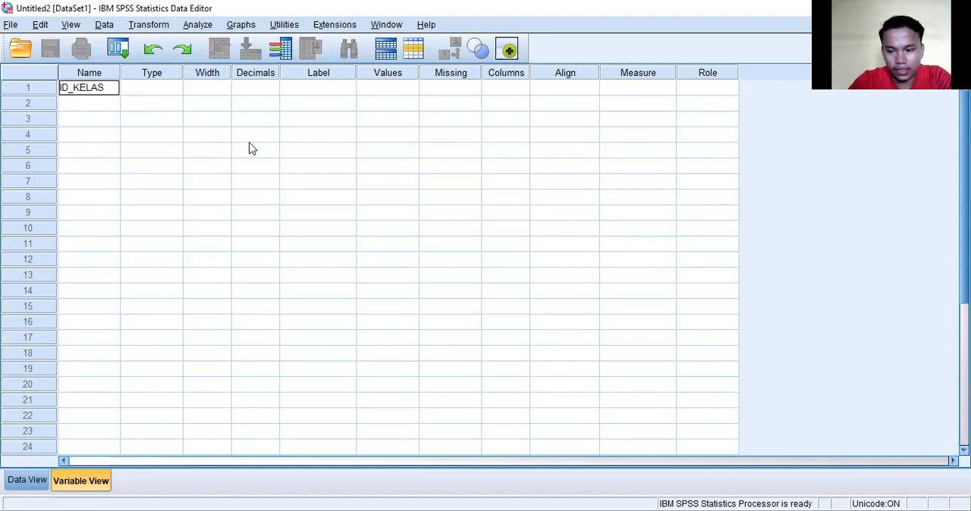
# Add two more variables named KELAS and SKOR_TEST below ID_KELAS.
pyautogui.click(105, 104)
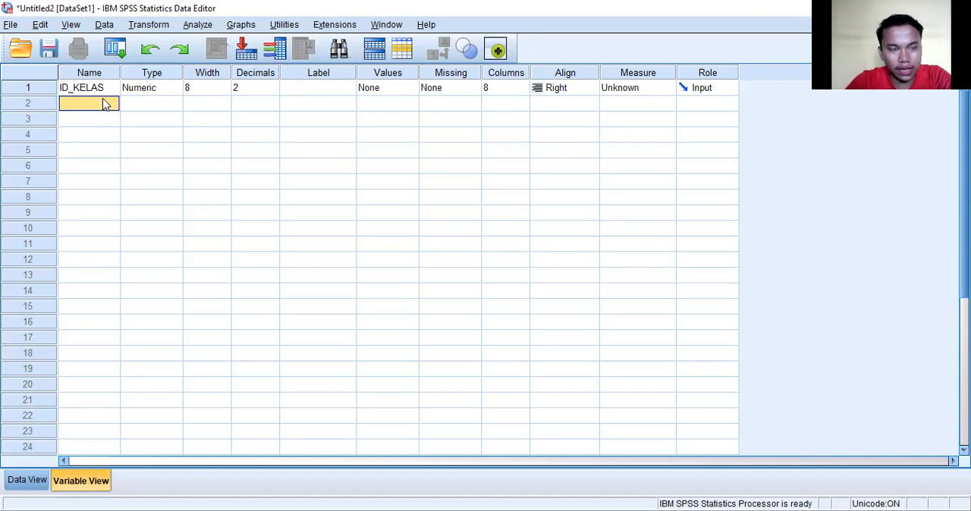
pyautogui.write('KELAS')
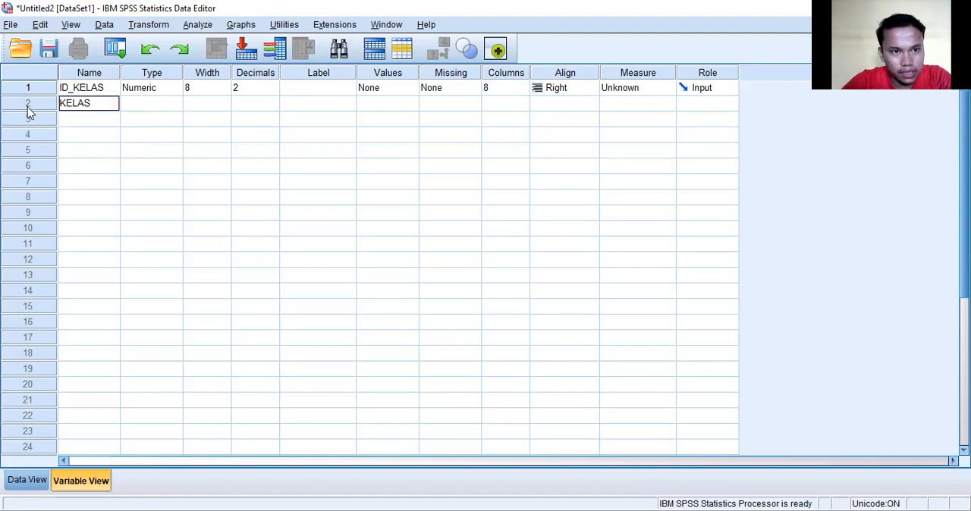
pyautogui.click(73, 123)
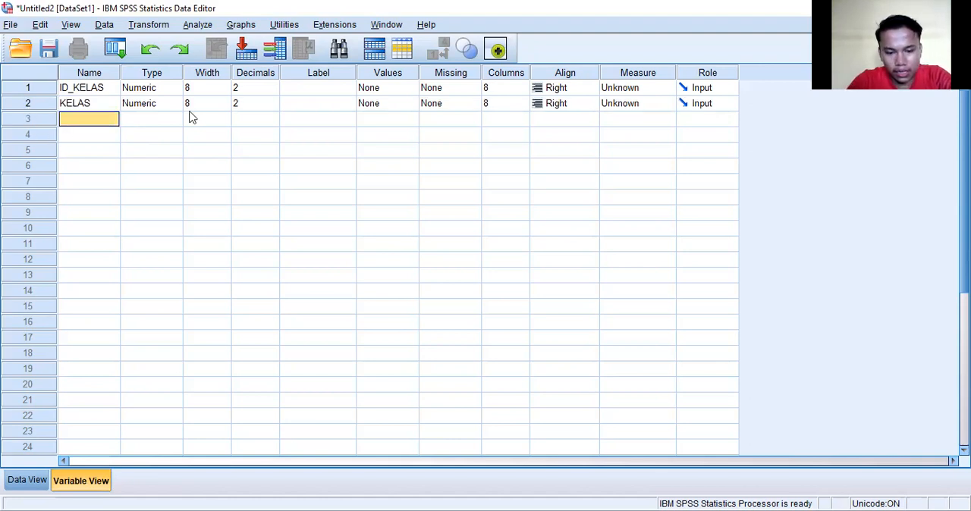
pyautogui.write('SKOR')
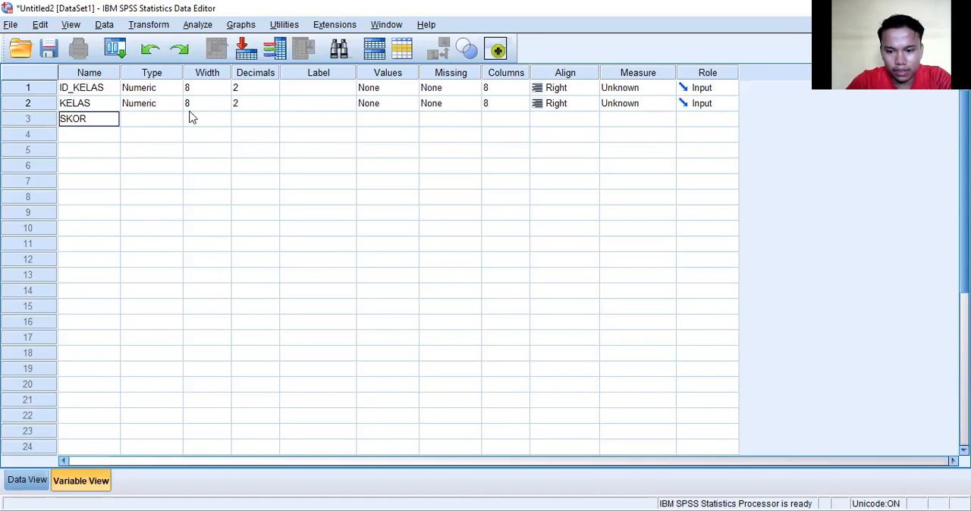
pyautogui.write('_TEST')
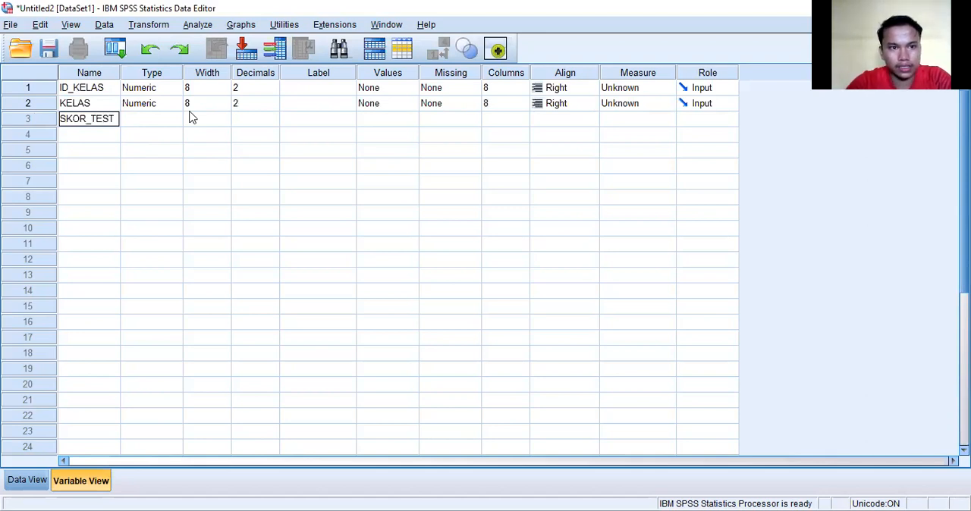
pyautogui.click(161, 120)
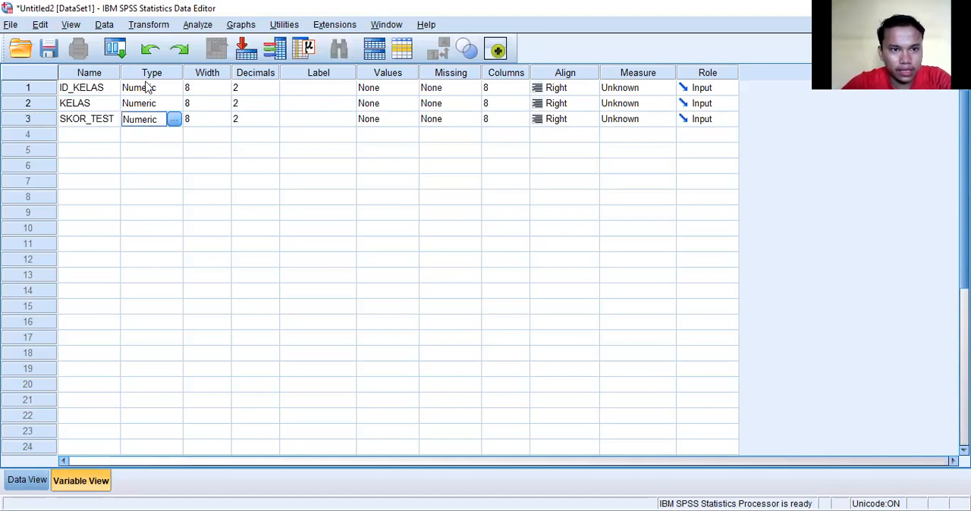
pyautogui.click(148, 92)
pyautogui.click(148, 103)
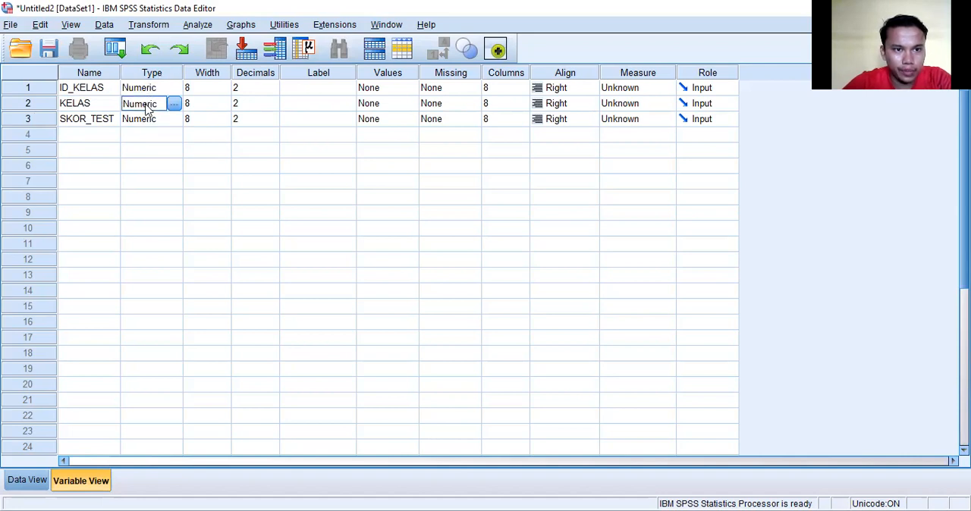
pyautogui.click(148, 123)
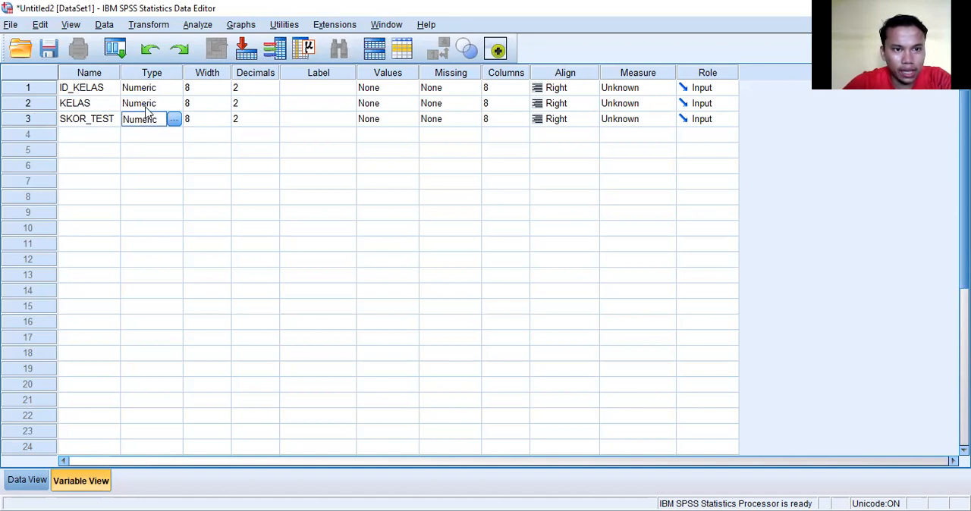
pyautogui.click(145, 103)
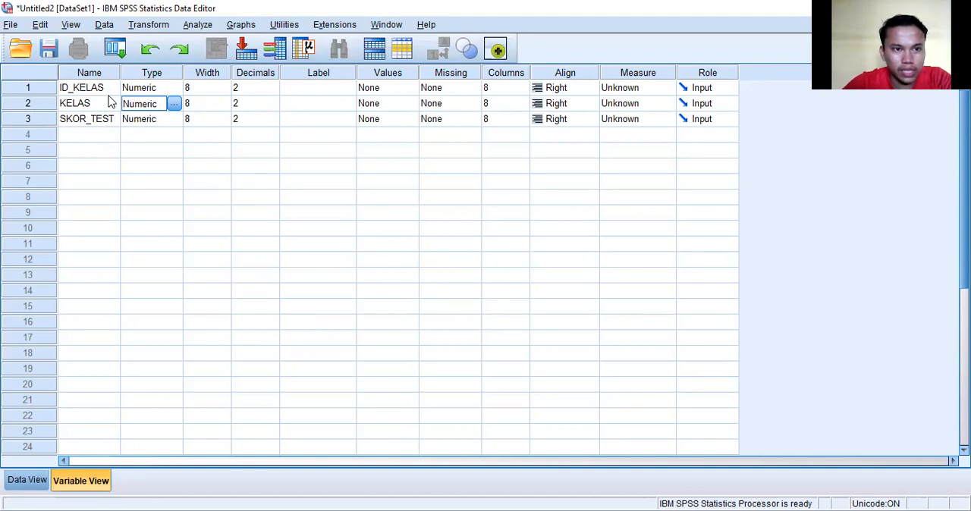
# Set the variable type of ID_KELAS to String.
pyautogui.click(142, 91)
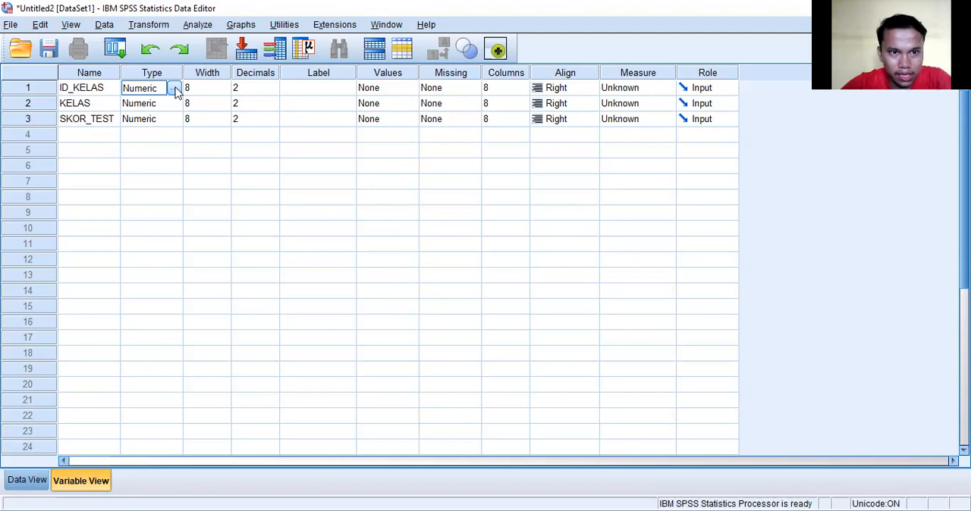
pyautogui.click(175, 90)
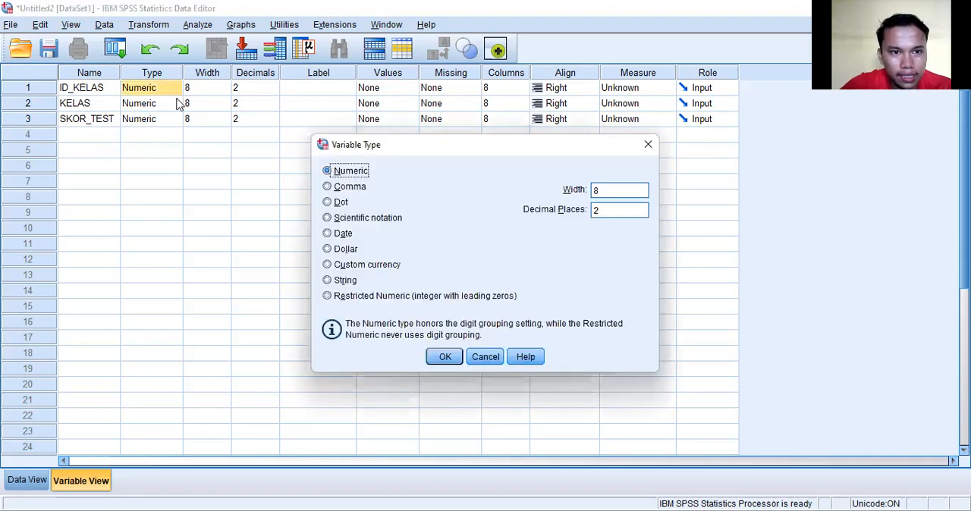
pyautogui.click(327, 280)
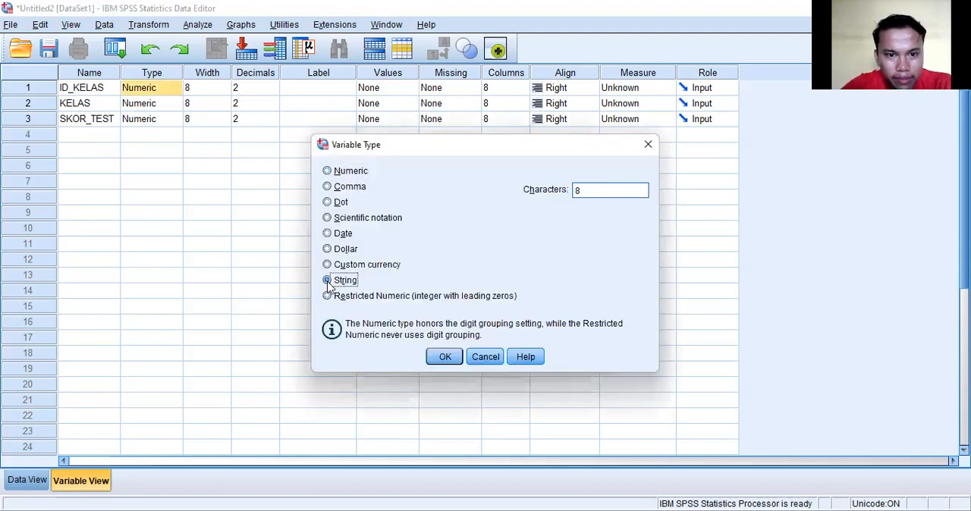
pyautogui.click(452, 356)
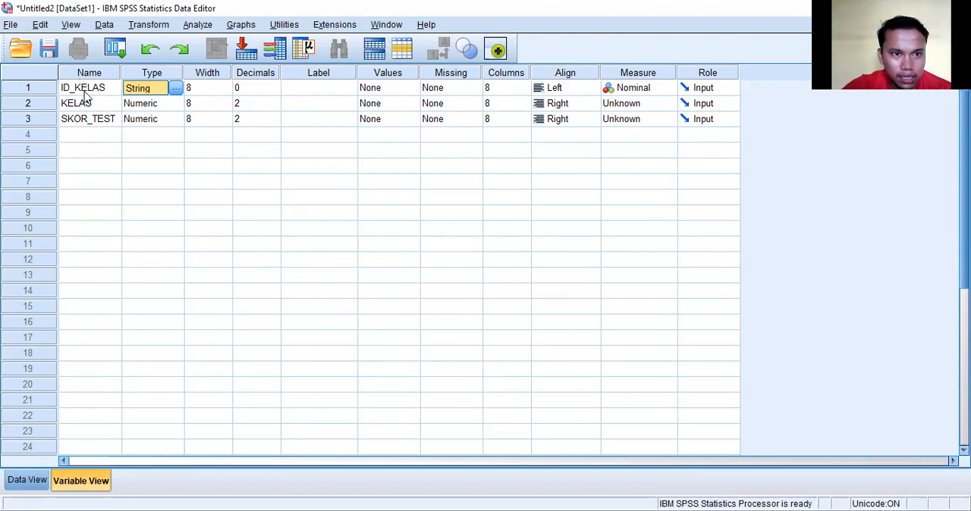
# Set the decimals of KELAS and SKOR_TEST to 0.
pyautogui.click(247, 104)
pyautogui.click(275, 108)
pyautogui.click(275, 108)
pyautogui.click(275, 120)
pyautogui.click(275, 116)
pyautogui.click(275, 124)
pyautogui.click(275, 124)
# Label the three variables ID KELAS, JENIS KELAS and SKOR TEST in row order.
pyautogui.click(307, 91)
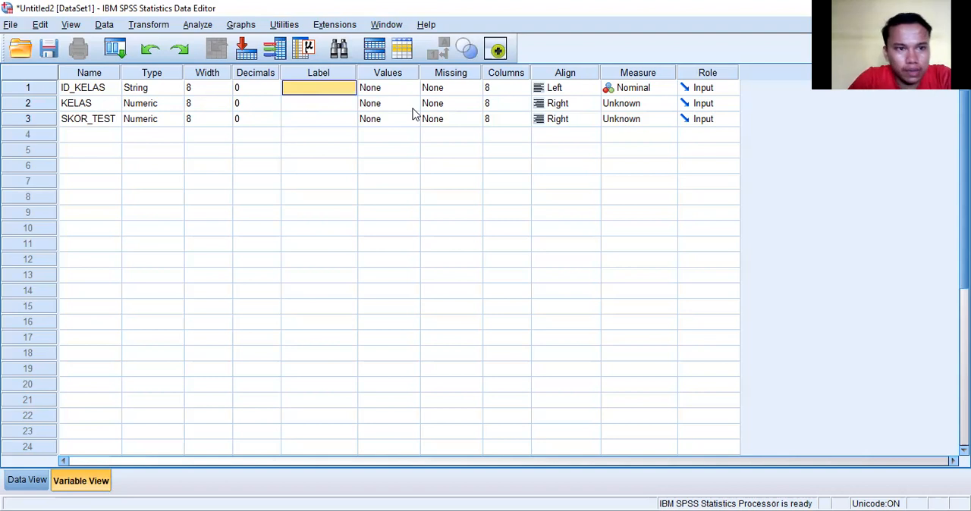
pyautogui.write('ID KELAS')
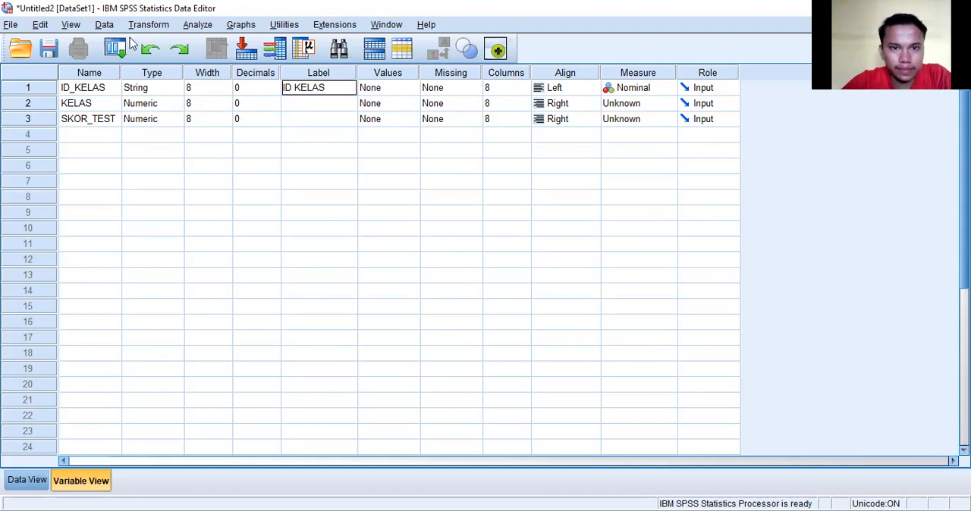
pyautogui.click(289, 110)
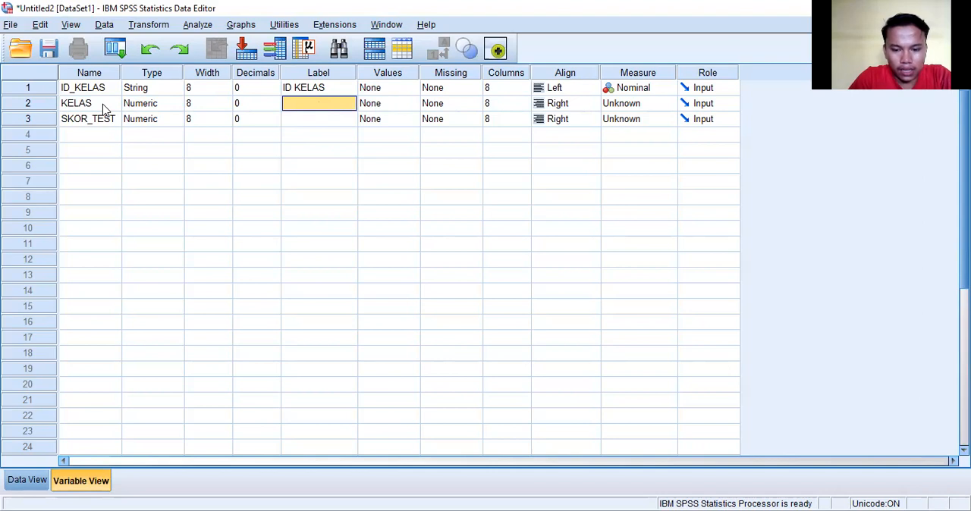
pyautogui.write('JENI')
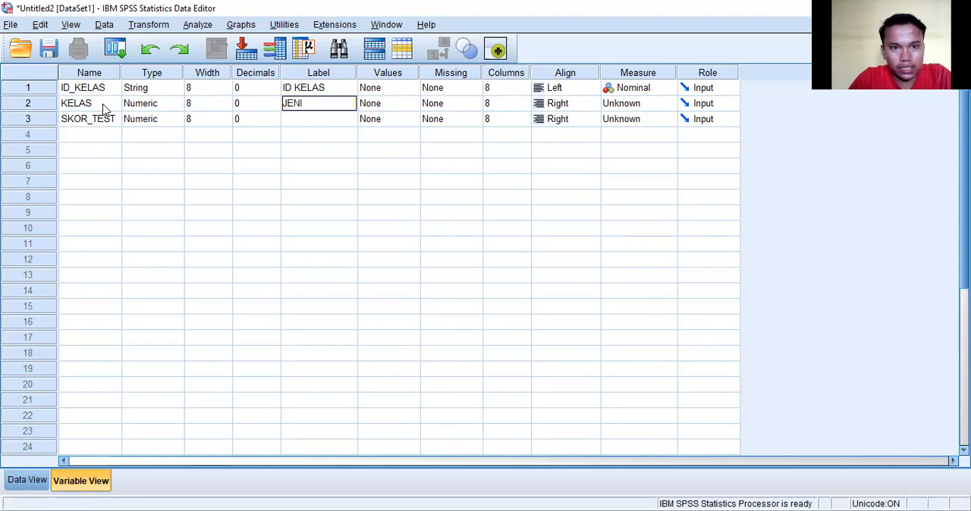
pyautogui.write('S KELAS')
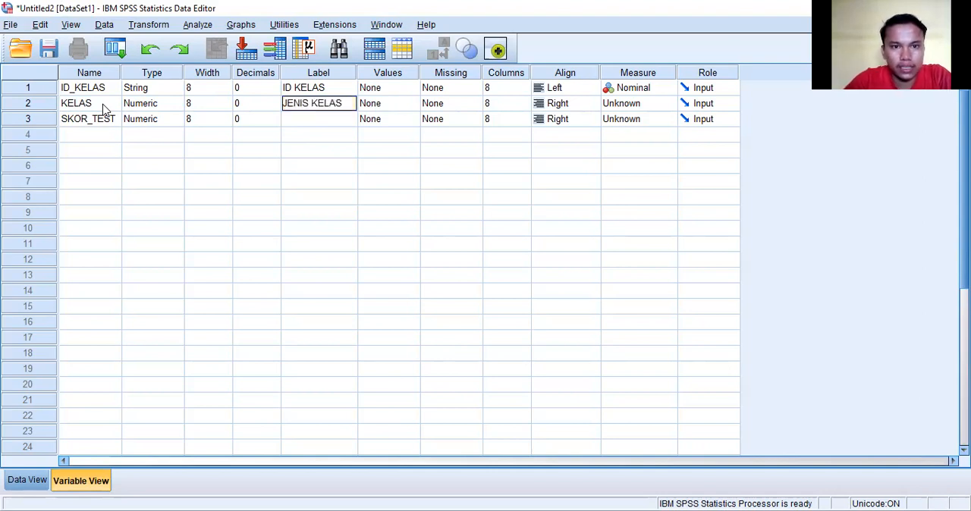
pyautogui.click(340, 123)
pyautogui.write('SKOR')
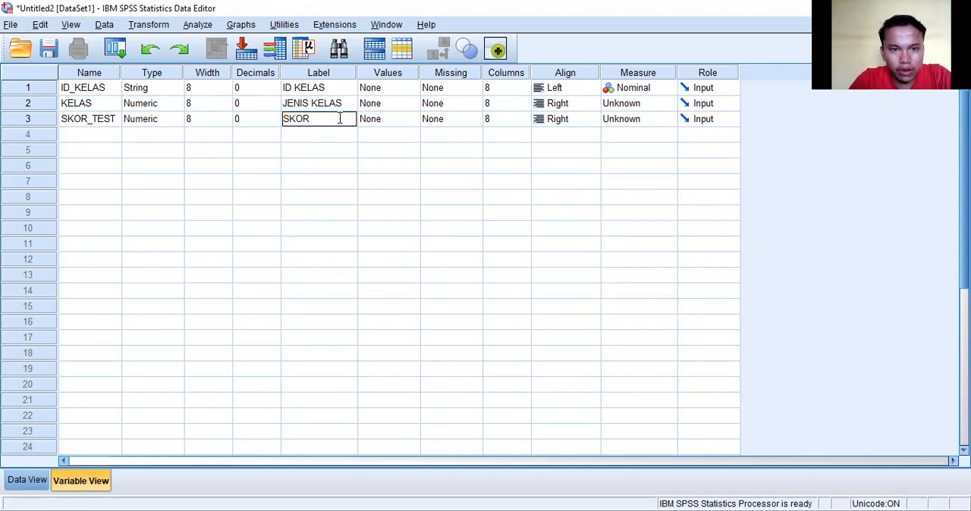
pyautogui.write(' TEST')
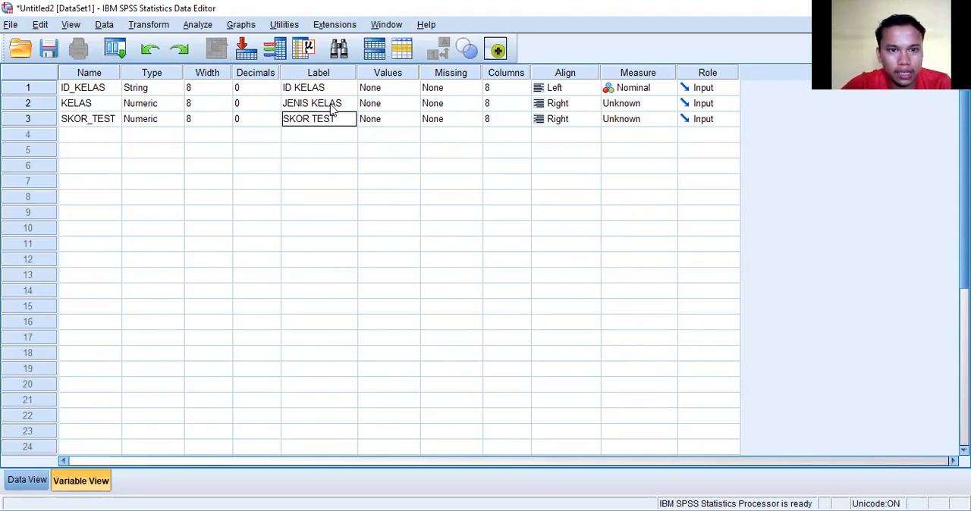
# Add a value label to the KELAS variable defining 1 as Kelas Eksperimen.
pyautogui.doubleClick(79, 103)
pyautogui.click(305, 104)
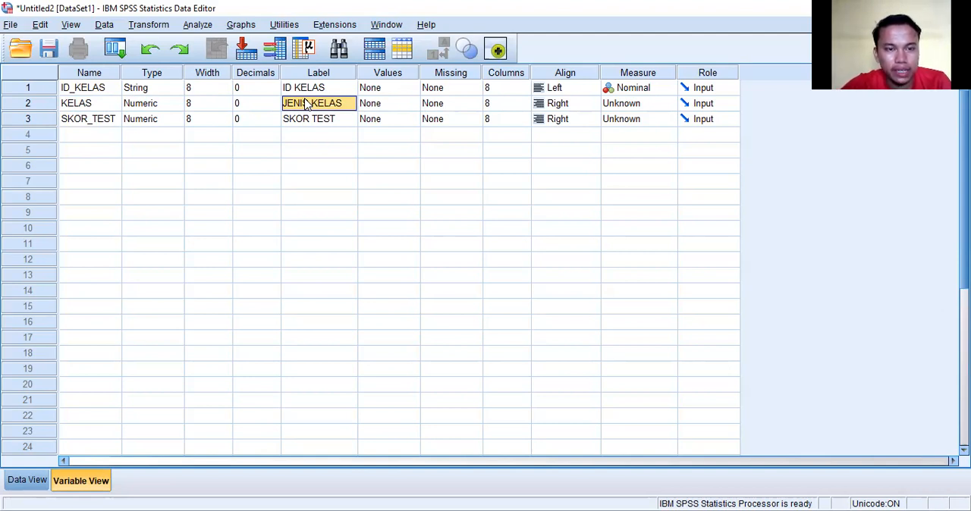
pyautogui.click(386, 108)
pyautogui.click(410, 104)
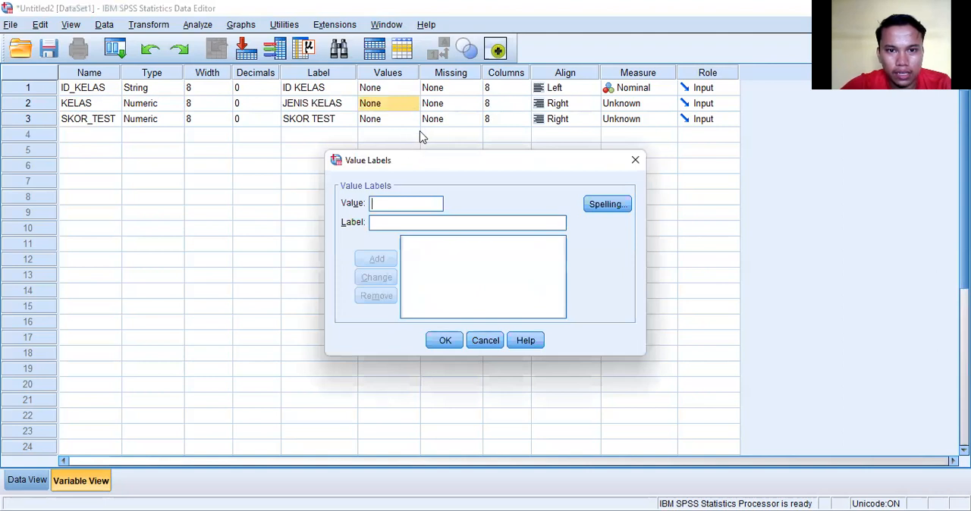
pyautogui.write('1')
pyautogui.click(405, 221)
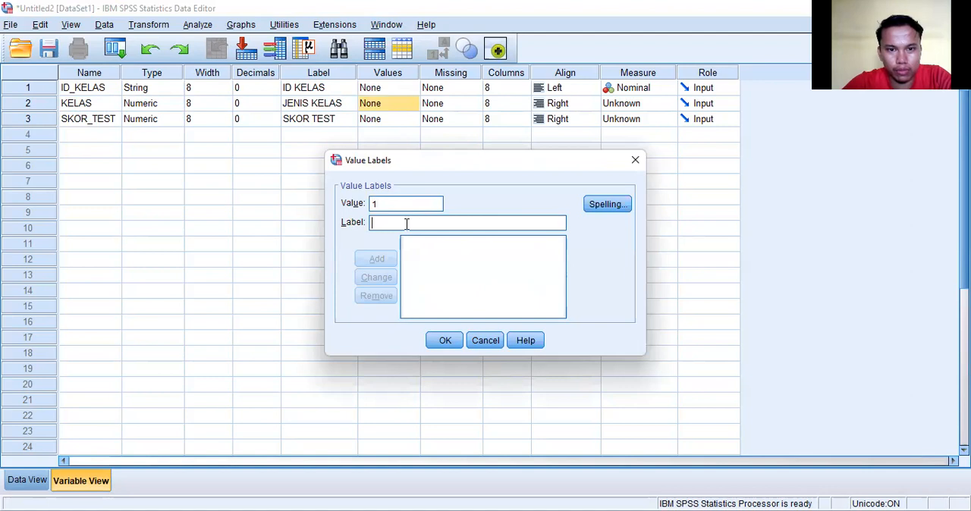
pyautogui.write('KE')
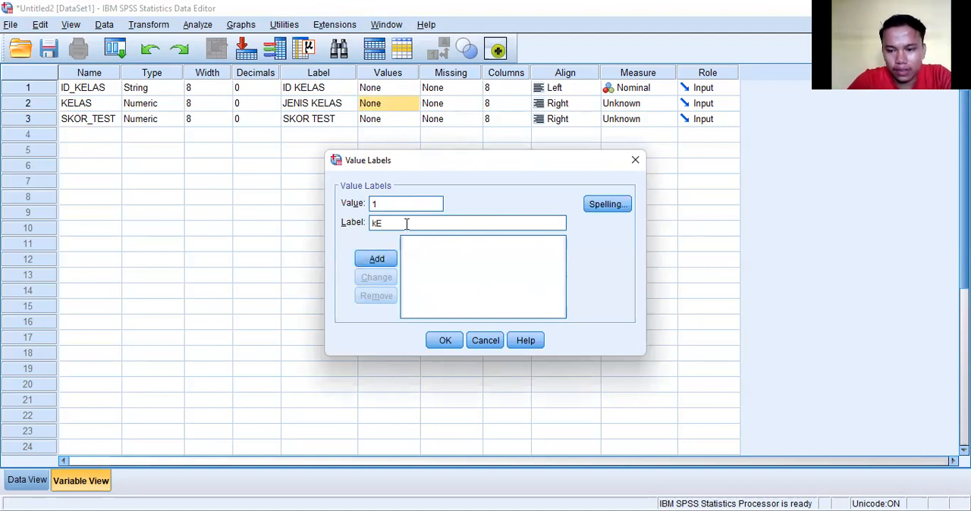
pyautogui.press('BackSpace')
pyautogui.write('Kelas')
pyautogui.press('capslock')
pyautogui.write('Eksperimen')
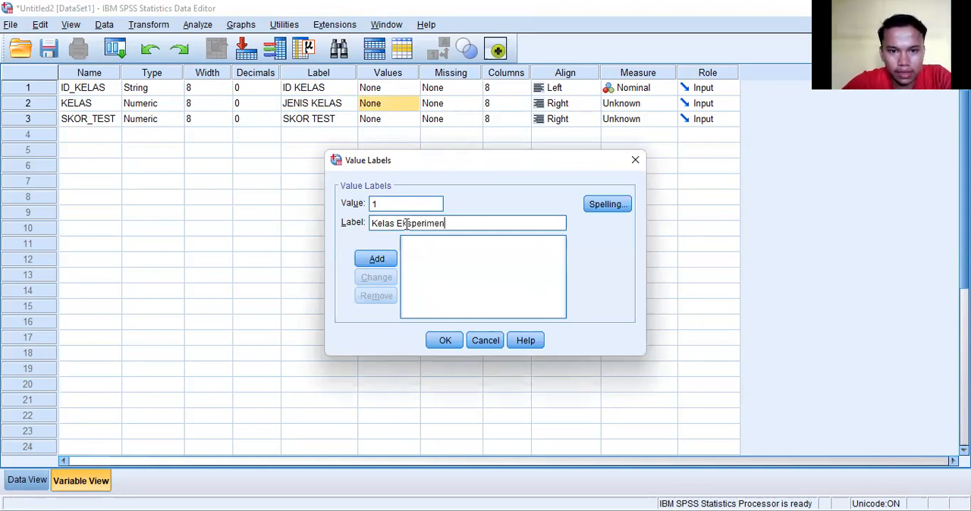
pyautogui.click(382, 260)
# Add a second value label to the KELAS variable defining 2 as Kelas Kontrol and apply the labels.
pyautogui.write('2')
pyautogui.click(387, 221)
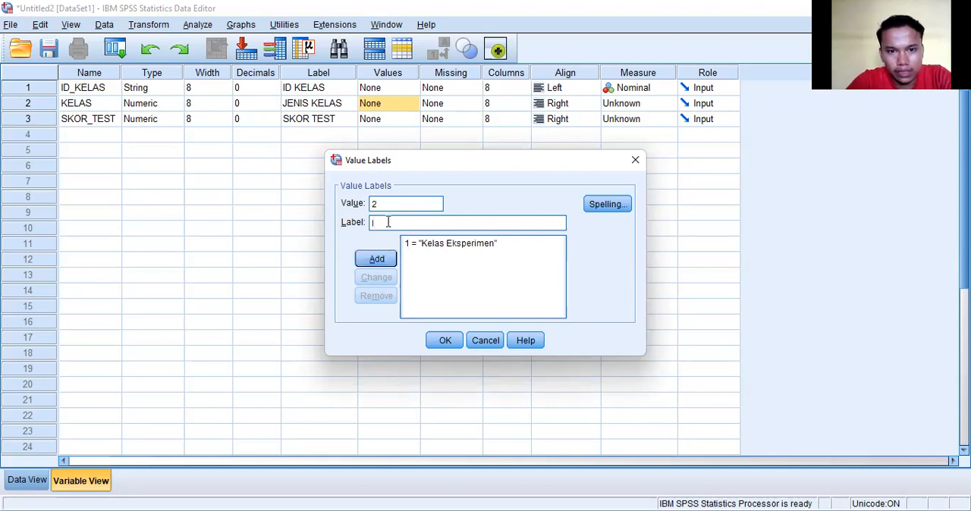
pyautogui.write('Kelas Kontrol')
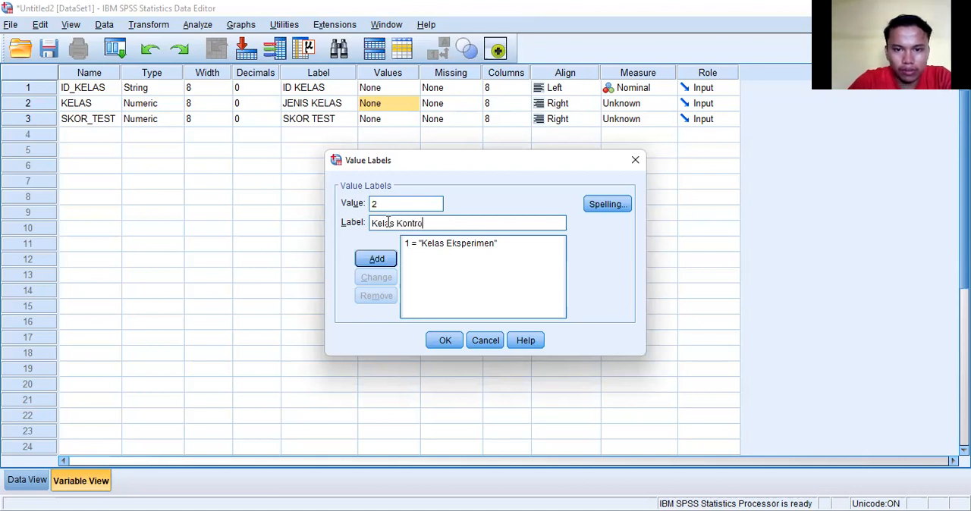
pyautogui.click(377, 258)
pyautogui.click(446, 342)
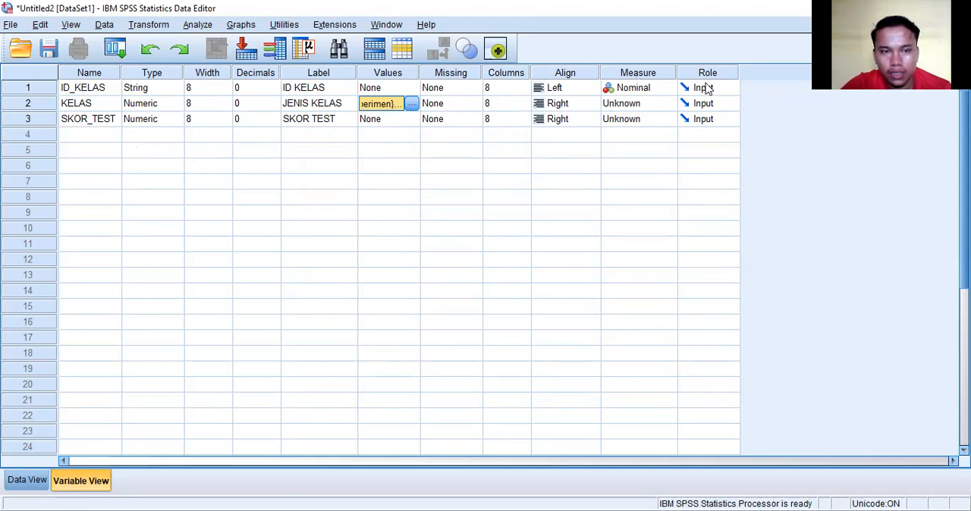
# Set the measurement level of KELAS to Nominal and of SKOR_TEST to Scale.
pyautogui.click(619, 89)
pyautogui.click(620, 88)
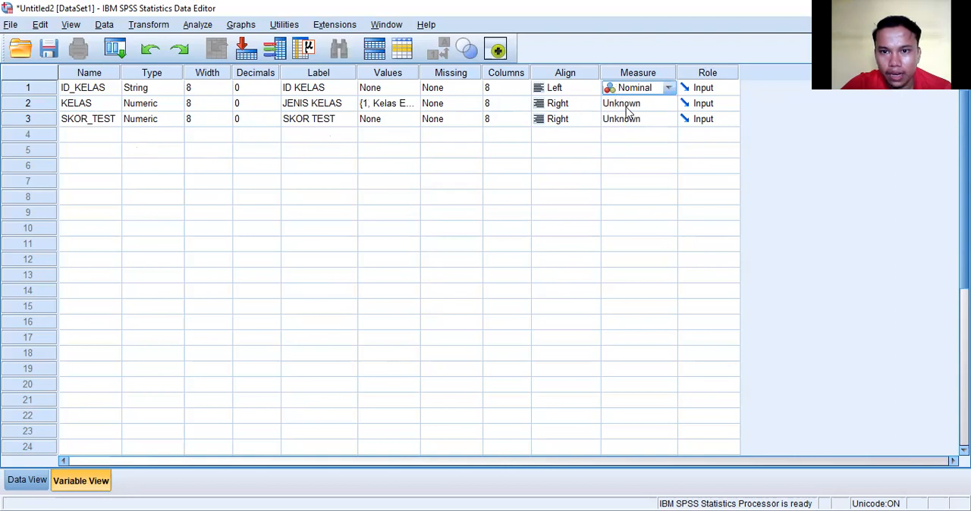
pyautogui.click(626, 106)
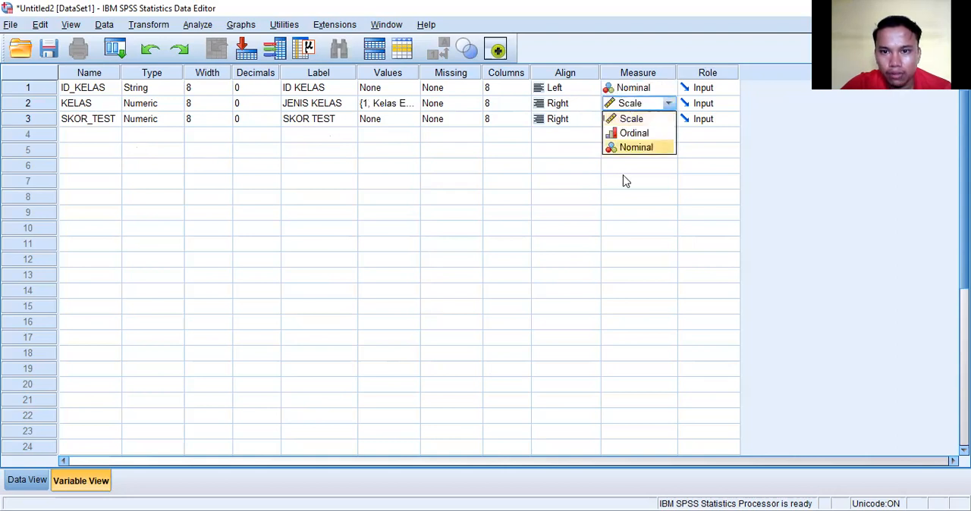
pyautogui.click(630, 149)
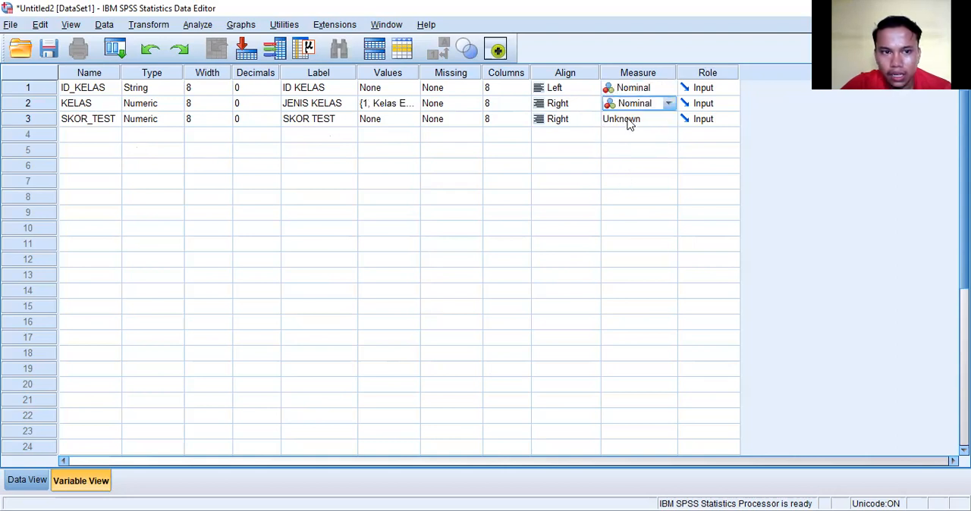
pyautogui.click(628, 122)
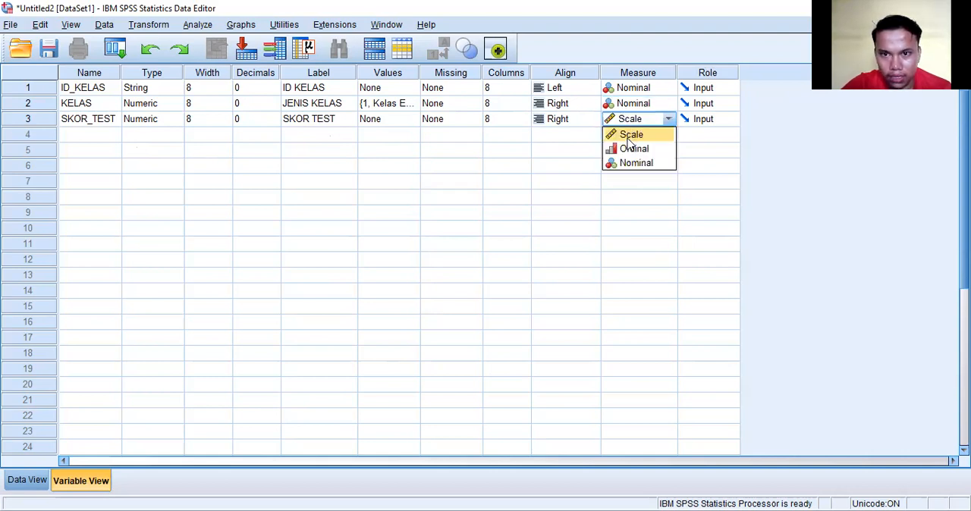
pyautogui.click(627, 139)
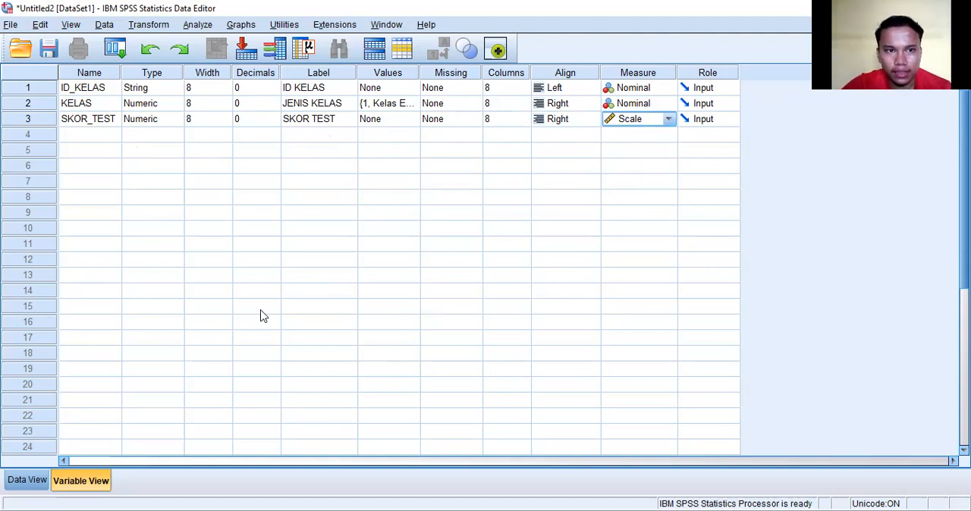
# Copy cells A8:C48 from the Excel sheet and paste them into the SPSS data grid starting at the first ID_KELAS cell.
pyautogui.click(39, 481)
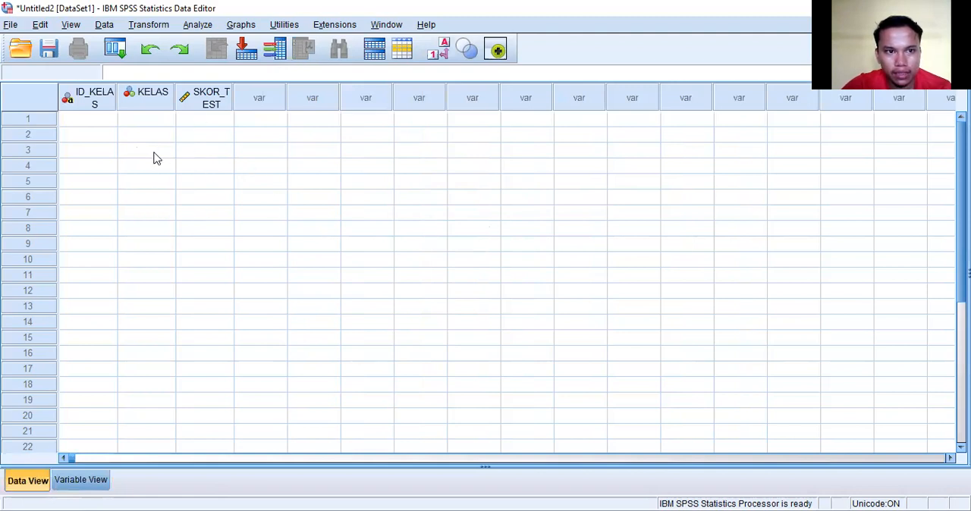
pyautogui.click(92, 121)
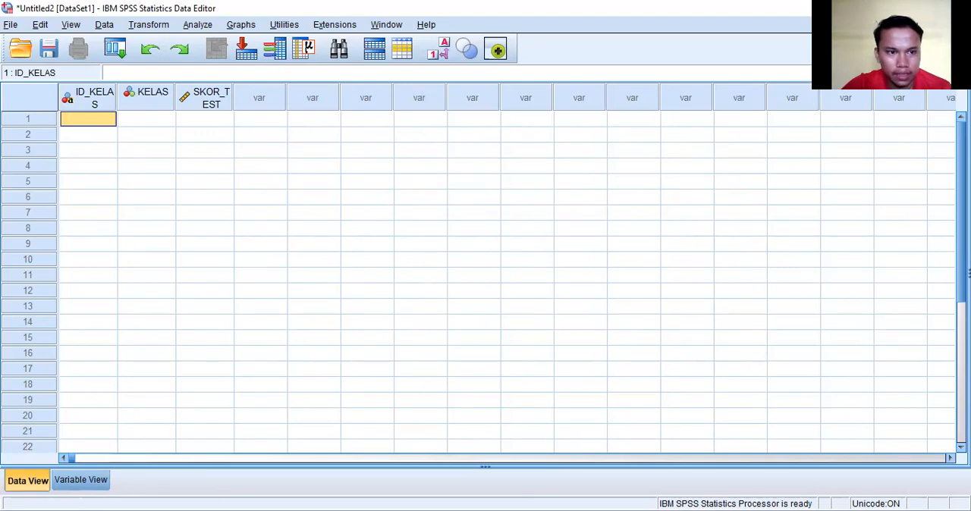
pyautogui.hotkey('alt', 'Tab')
pyautogui.click(47, 241)
pyautogui.moveTo(47, 242); pyautogui.dragTo(140, 455)
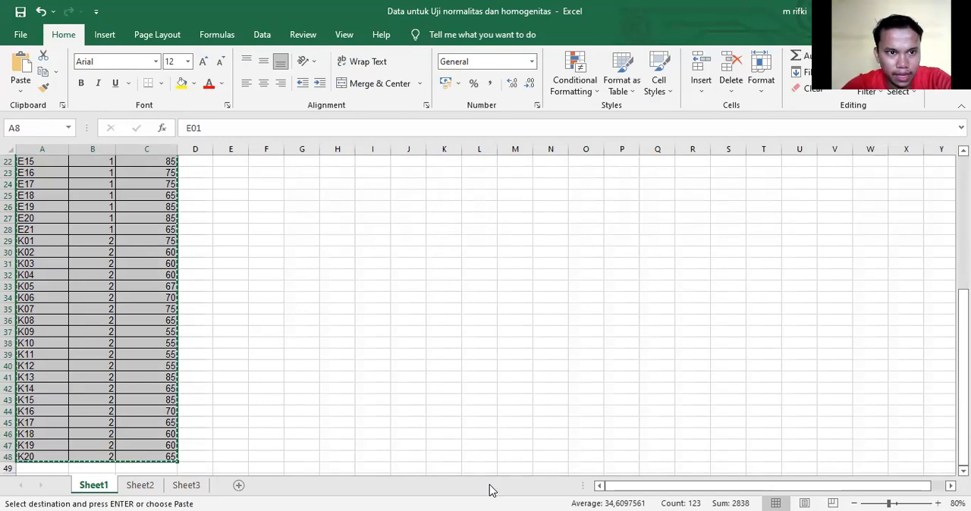
pyautogui.hotkey('alt', 'Tab')
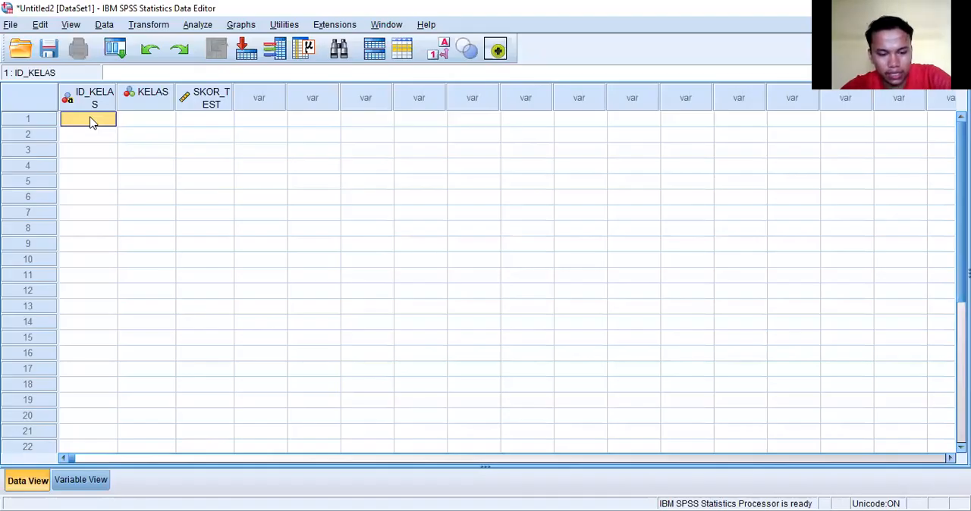
pyautogui.hotkey('ctrl', 'v')
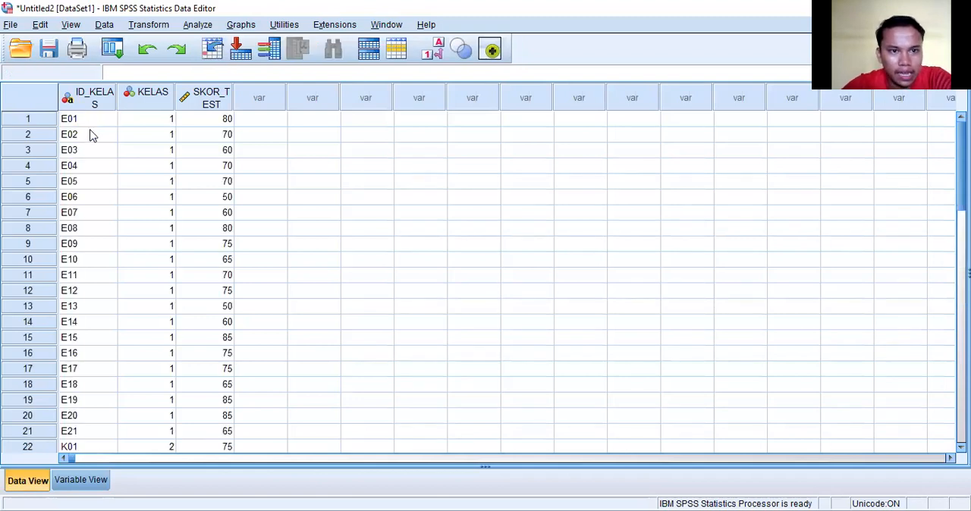
pyautogui.scroll(-12, 166, 292)
pyautogui.scroll(12, 167, 292)
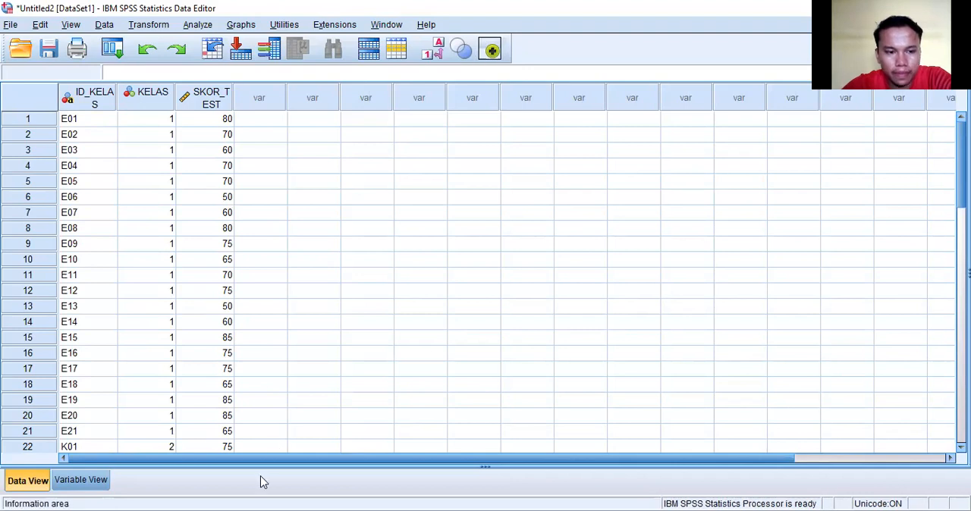
# Set up a Crosstabs analysis with JENIS KELAS as the row variable and SKOR TEST as the column variable.
pyautogui.click(81, 480)
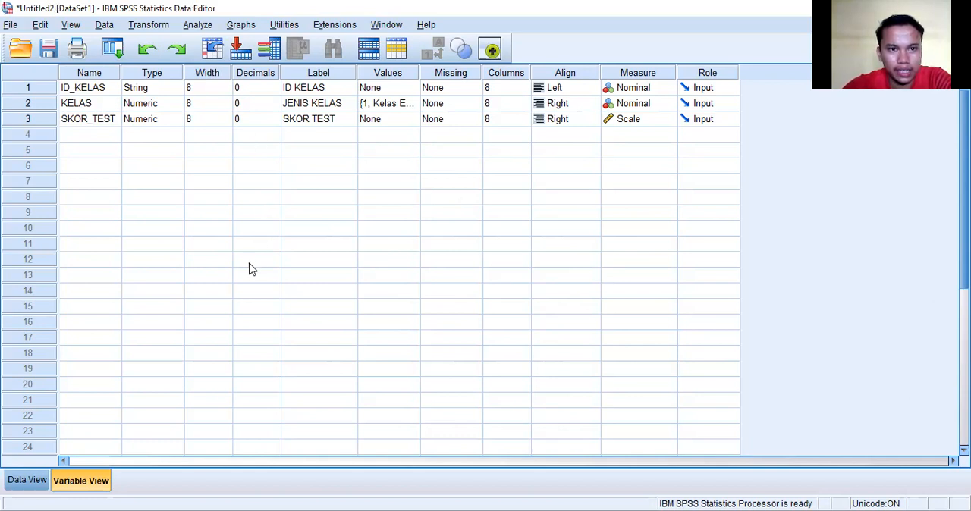
pyautogui.click(199, 25)
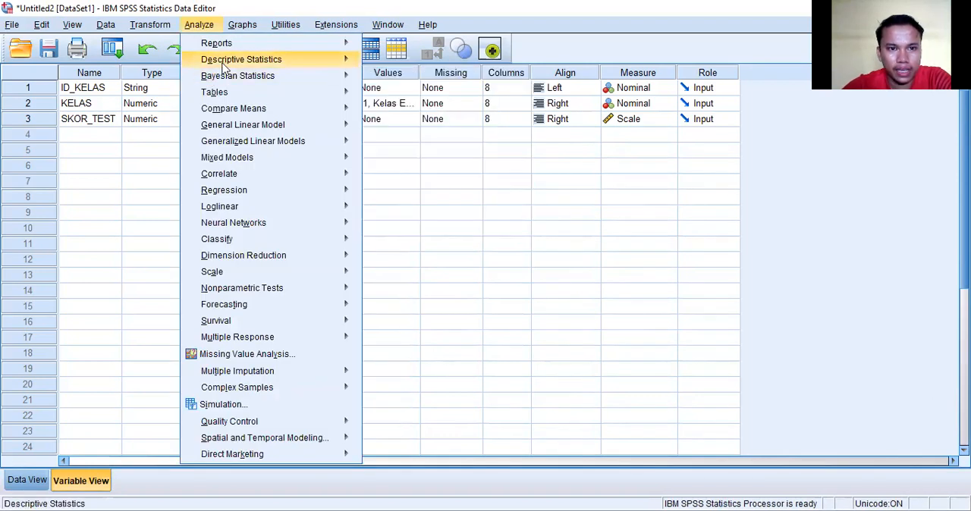
pyautogui.moveTo(228, 67)
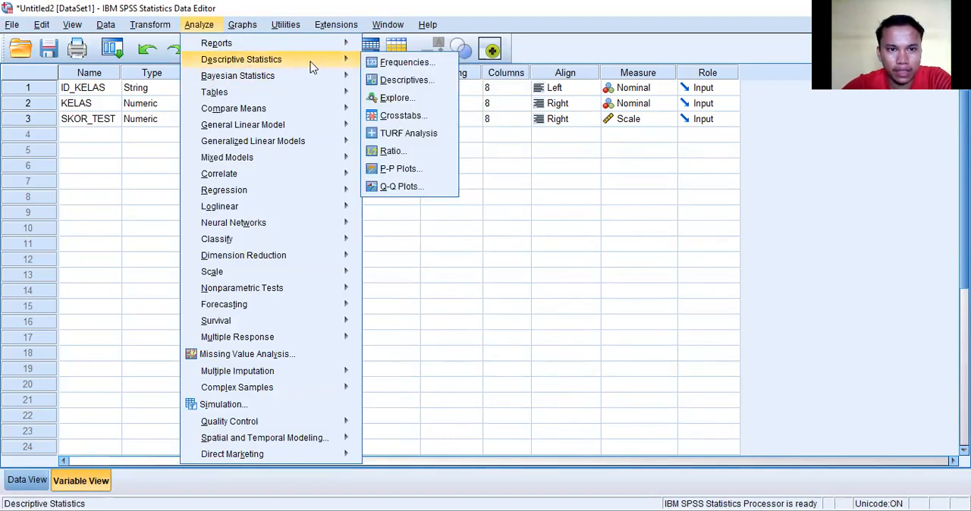
pyautogui.click(397, 117)
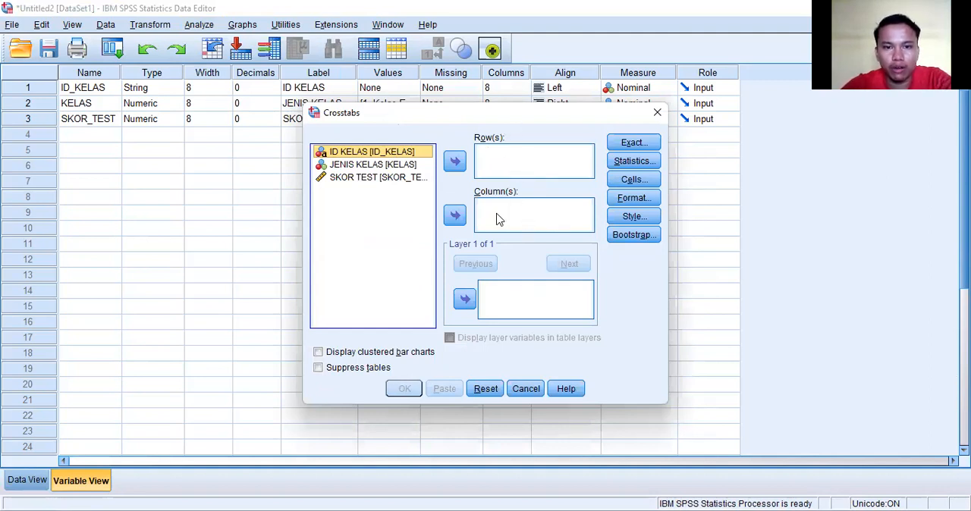
pyautogui.click(400, 165)
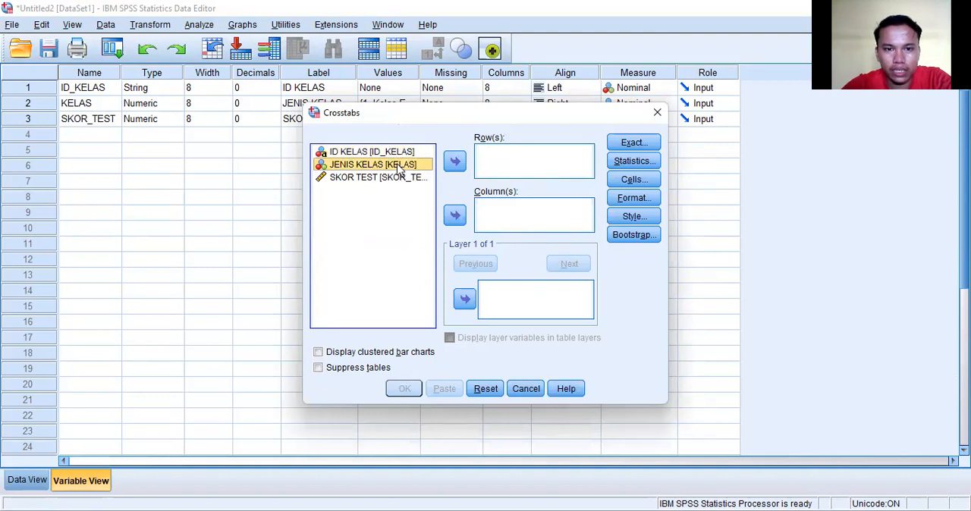
pyautogui.click(455, 162)
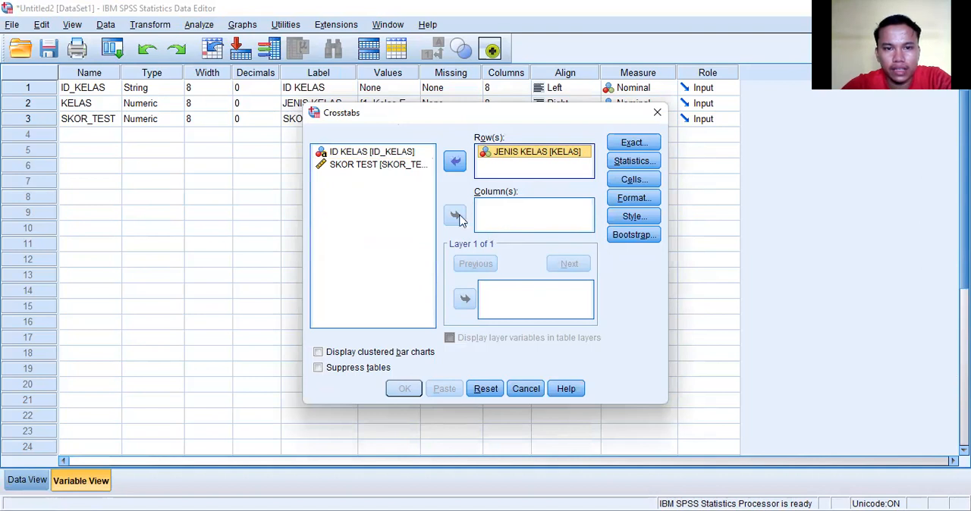
pyautogui.click(371, 172)
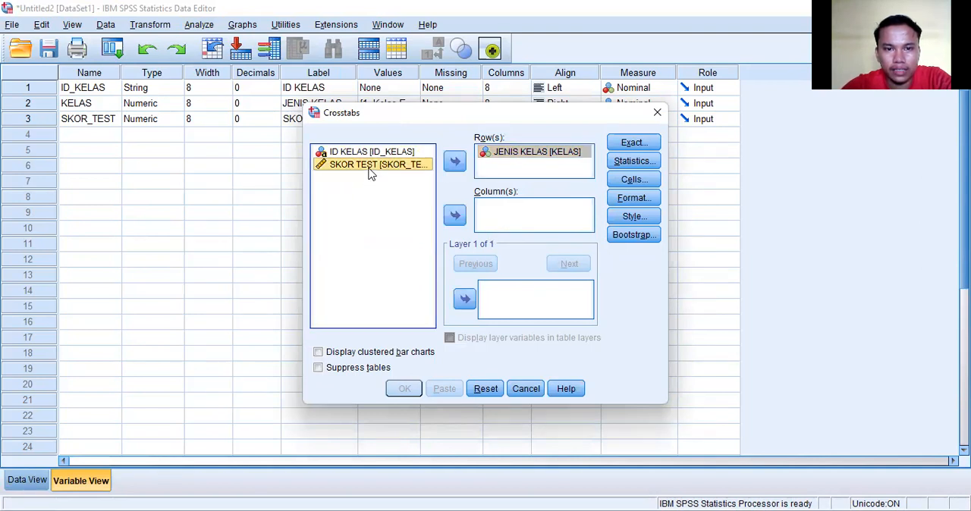
pyautogui.click(455, 216)
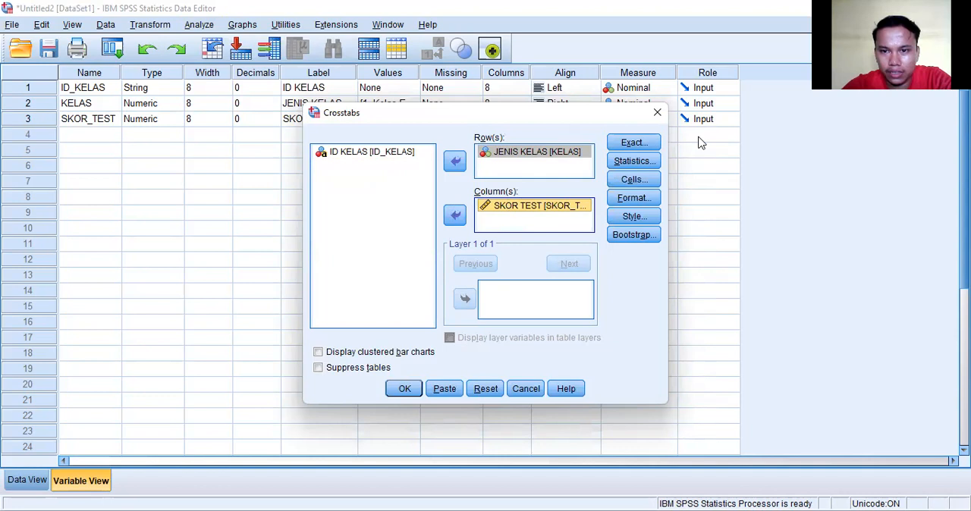
# Include the Chi-square statistic in the Crosstabs analysis and run it.
pyautogui.click(628, 160)
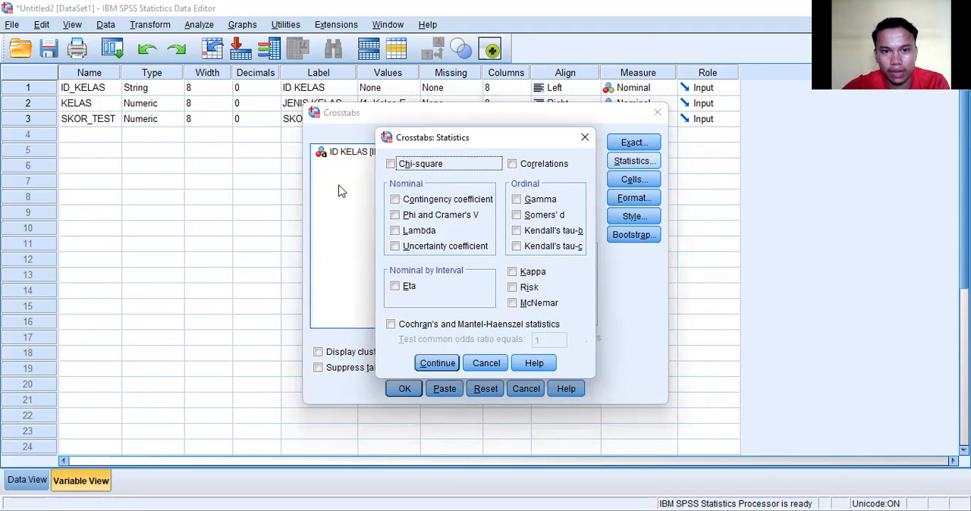
pyautogui.click(391, 165)
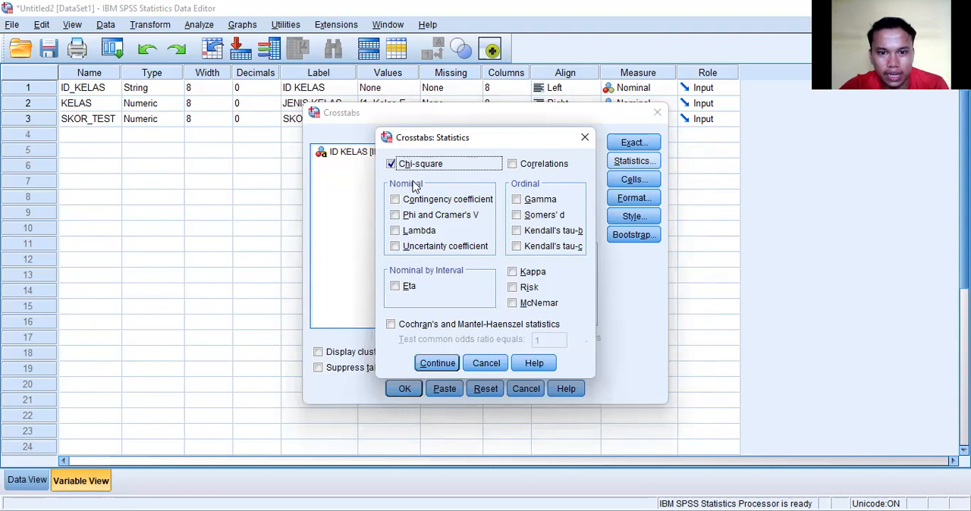
pyautogui.click(436, 366)
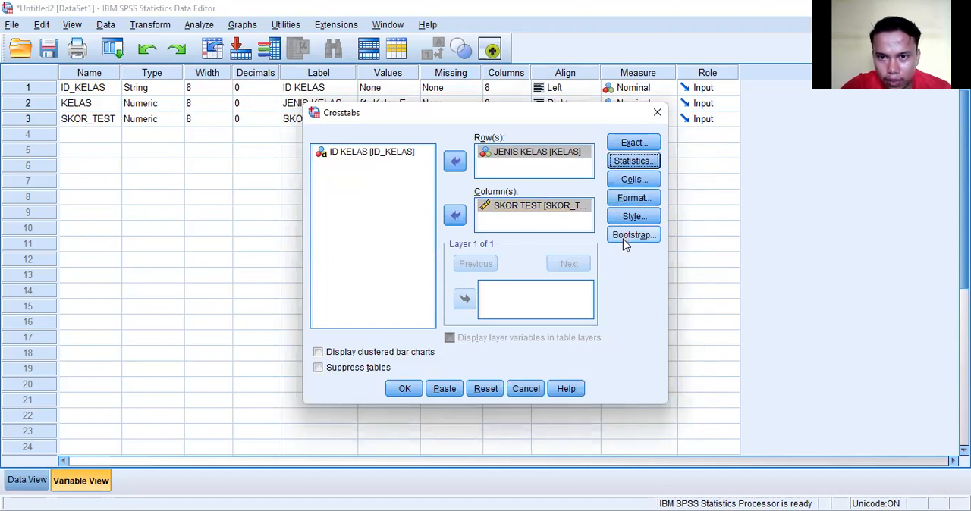
pyautogui.click(405, 390)
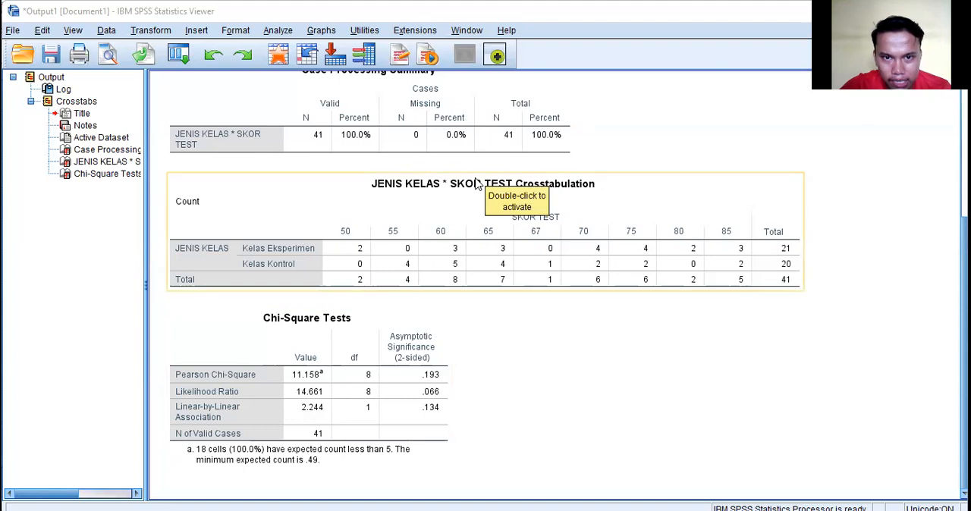
# Examine the case summary, crosstabulation and Chi-Square Tests tables in the output, and try to activate the Chi-Square Tests table.
pyautogui.scroll(3, 477, 182)
pyautogui.scroll(-2, 476, 183)
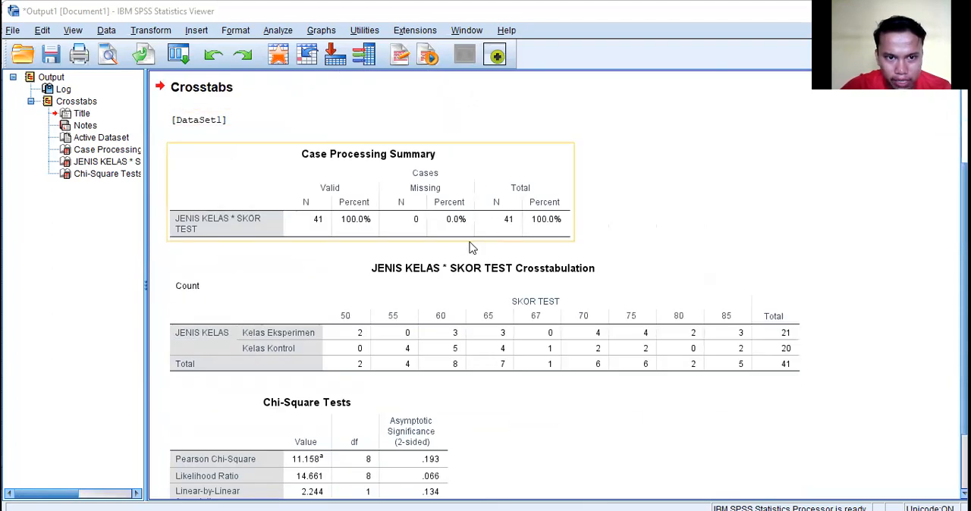
pyautogui.scroll(-2, 471, 247)
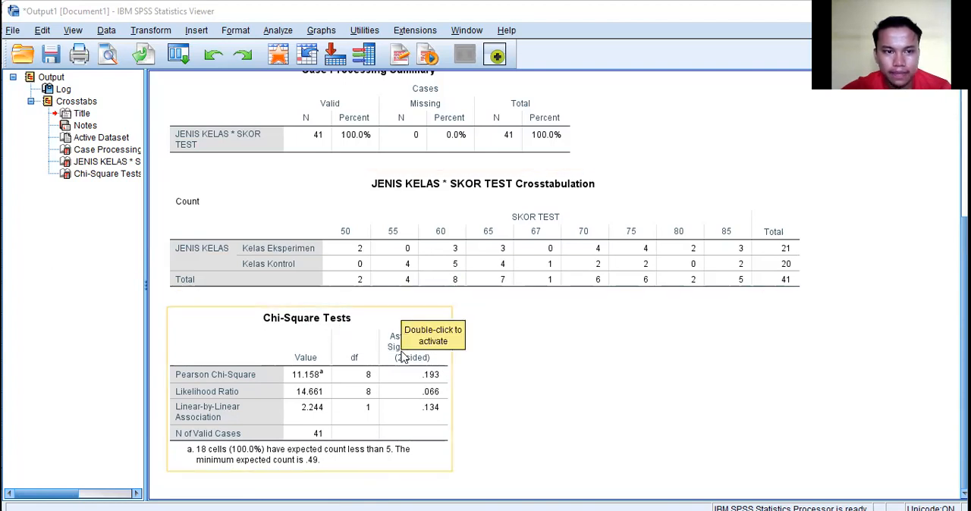
pyautogui.scroll(5, 402, 357)
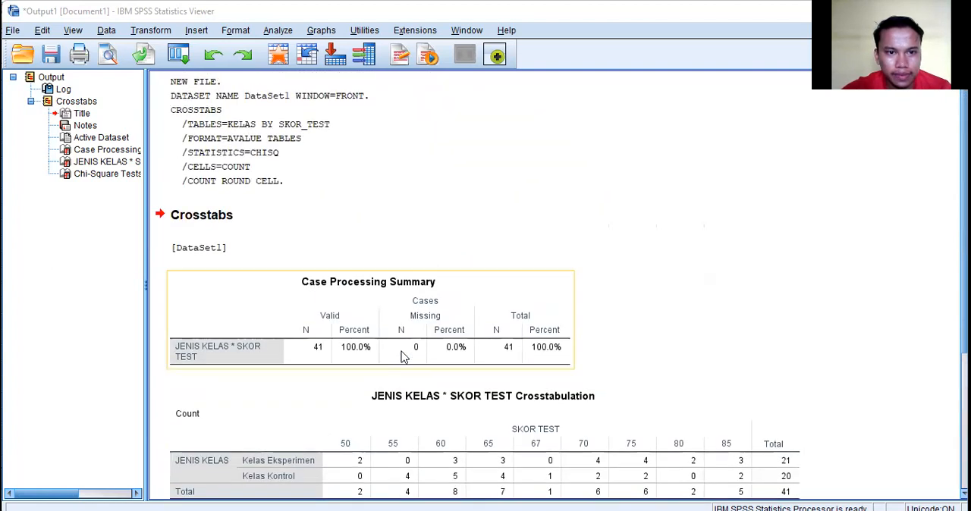
pyautogui.scroll(-5, 402, 357)
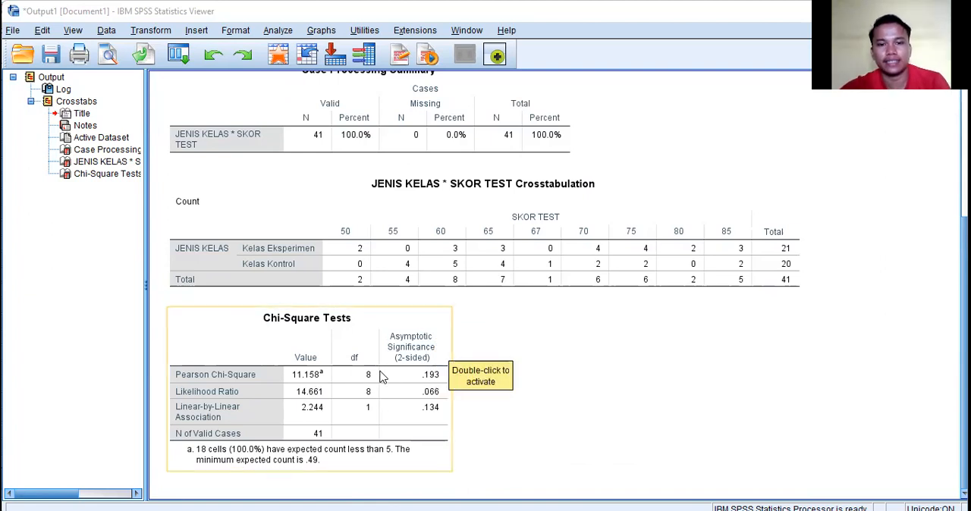
pyautogui.doubleClick(349, 324)
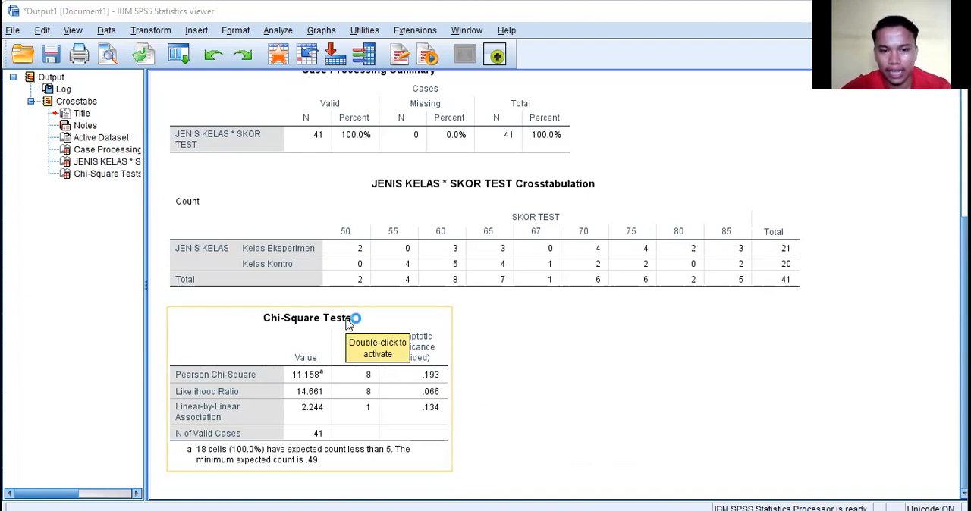
pyautogui.click(426, 265)
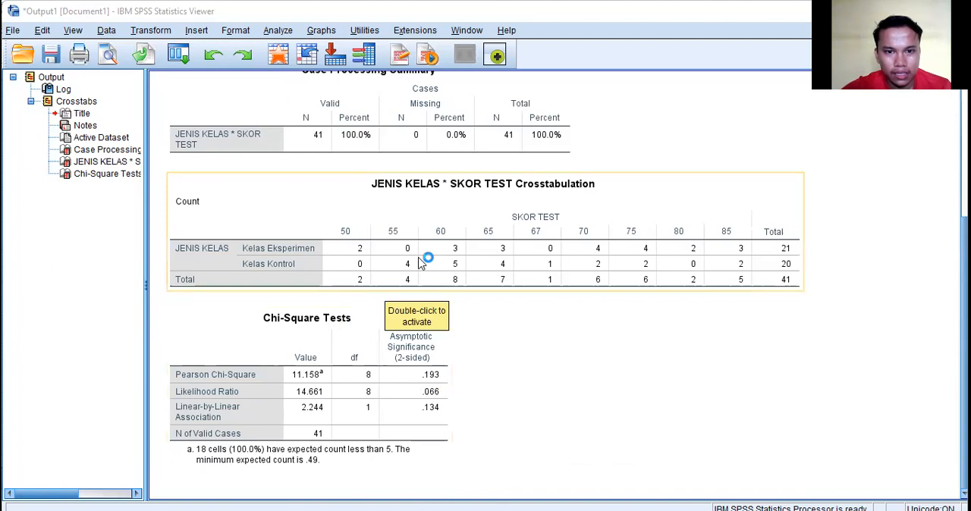